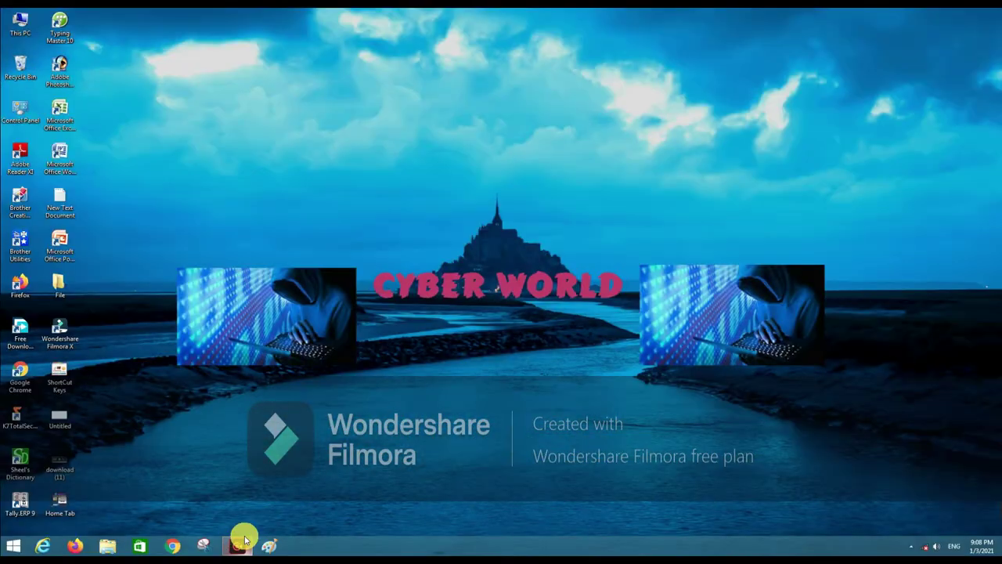
Step: Refresh the desktop, then centre the Run dialog and enter MSPAINT as its command
right_click(246, 208)
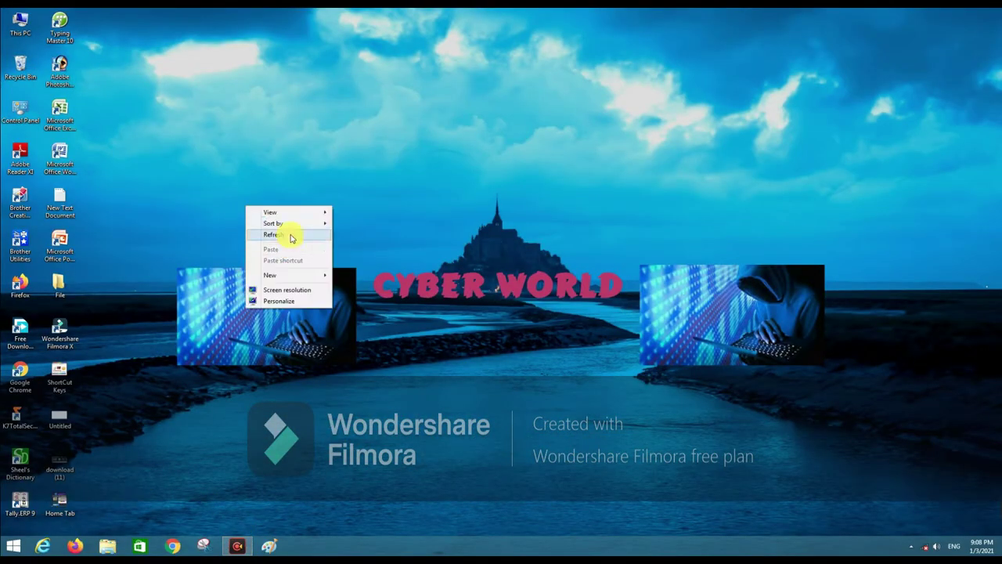
left_click(290, 236)
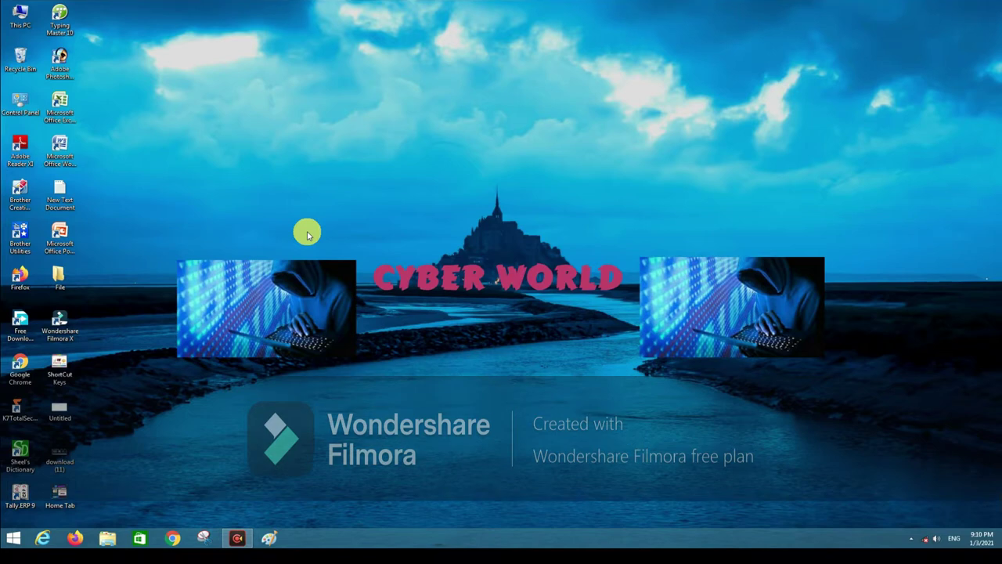
key("super+r")
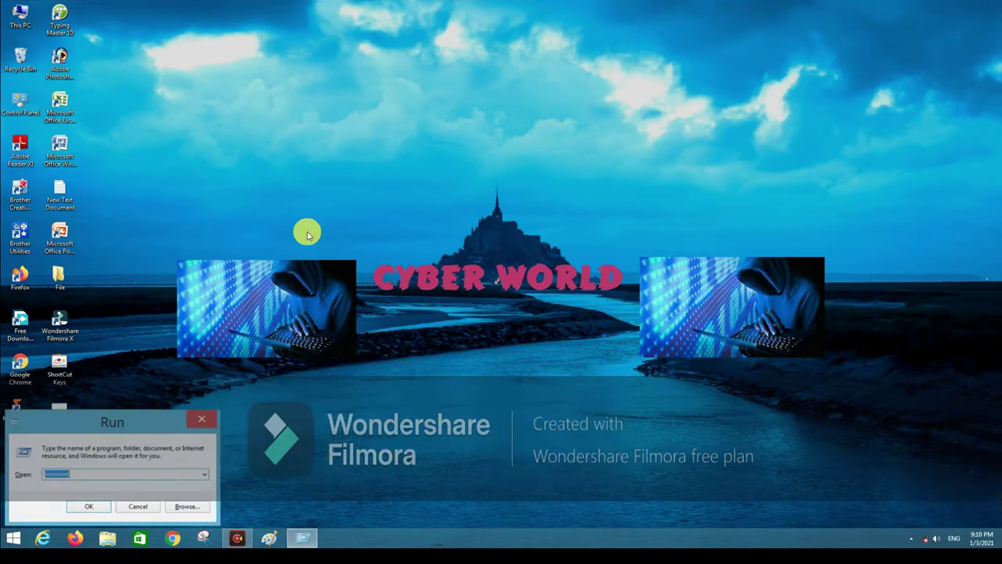
mouse_move(83, 417)
left_mouse_down()
mouse_move(240, 226)
mouse_move(314, 102)
left_mouse_up()
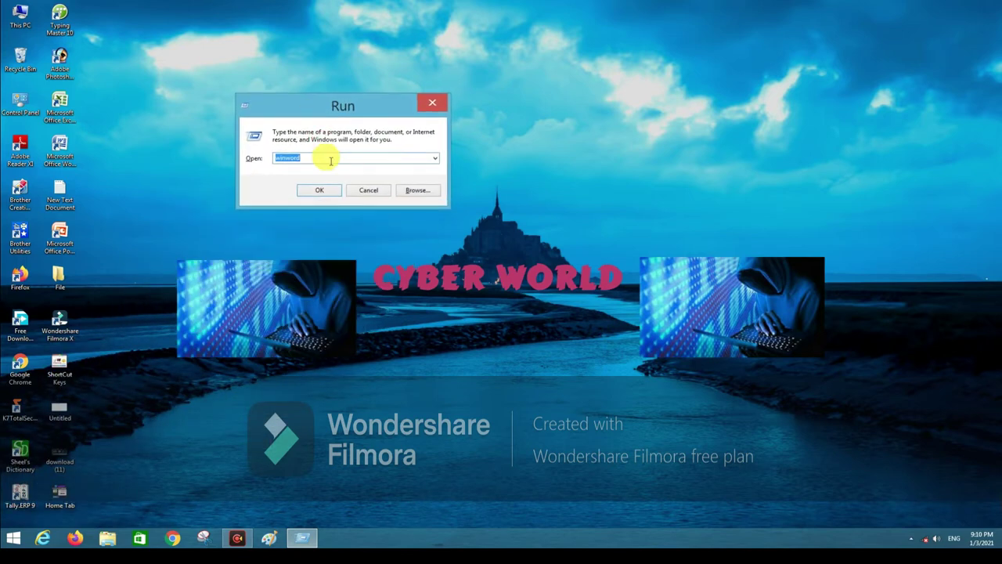
key("BackSpace")
key("BackSpace")
type("MSPAINT")
Step: Launch Paint from Run, then browse the View and Home tabs, ending on View
left_click(310, 192)
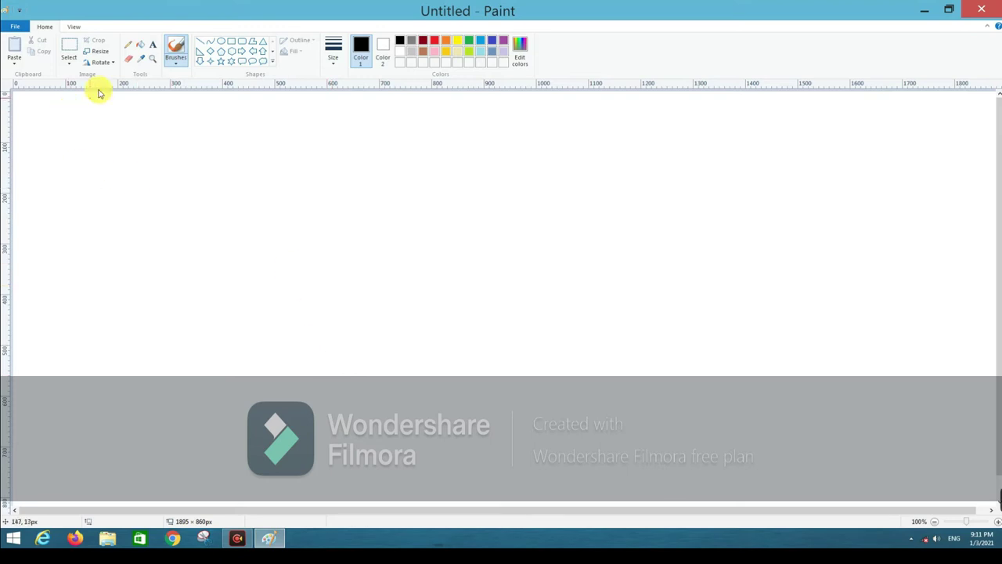
left_click(74, 27)
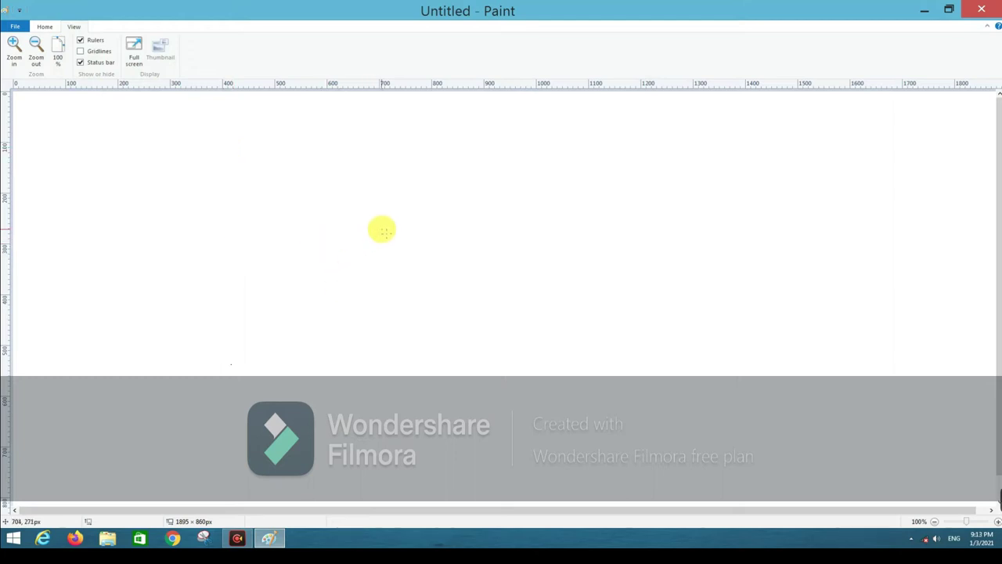
left_click(48, 28)
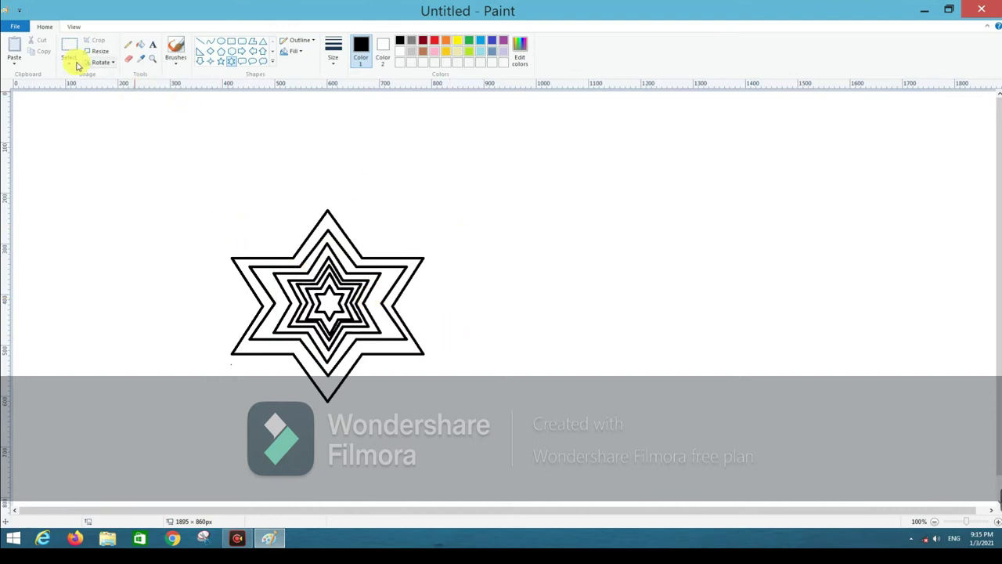
left_click(76, 26)
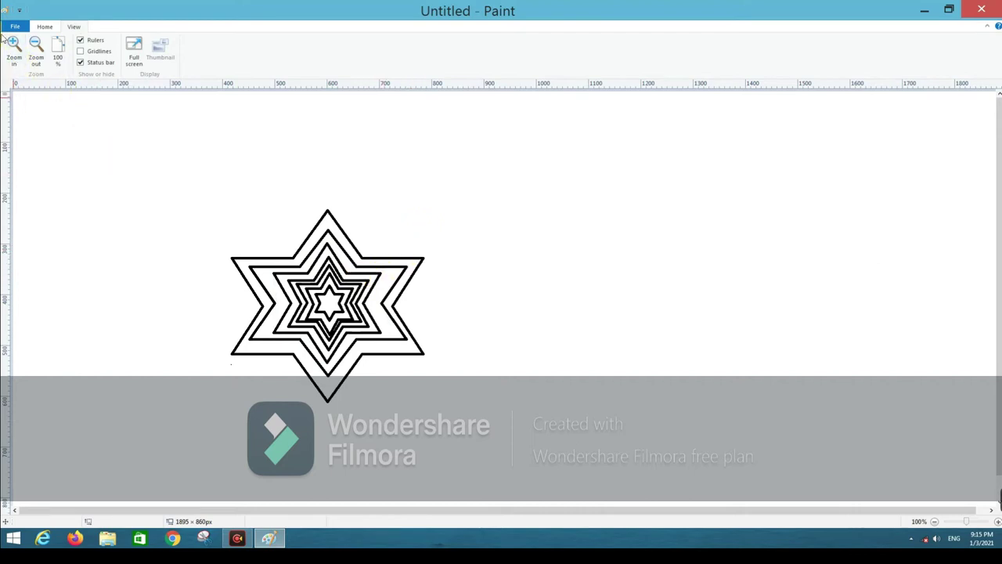
left_click(14, 50)
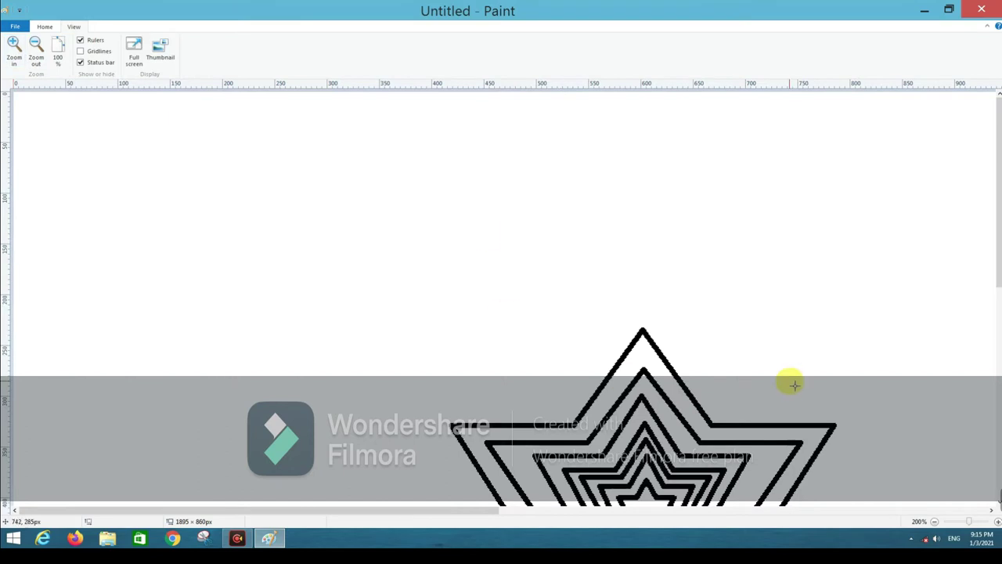
scroll(793, 384, "down", 4)
scroll(793, 383, "up", 1)
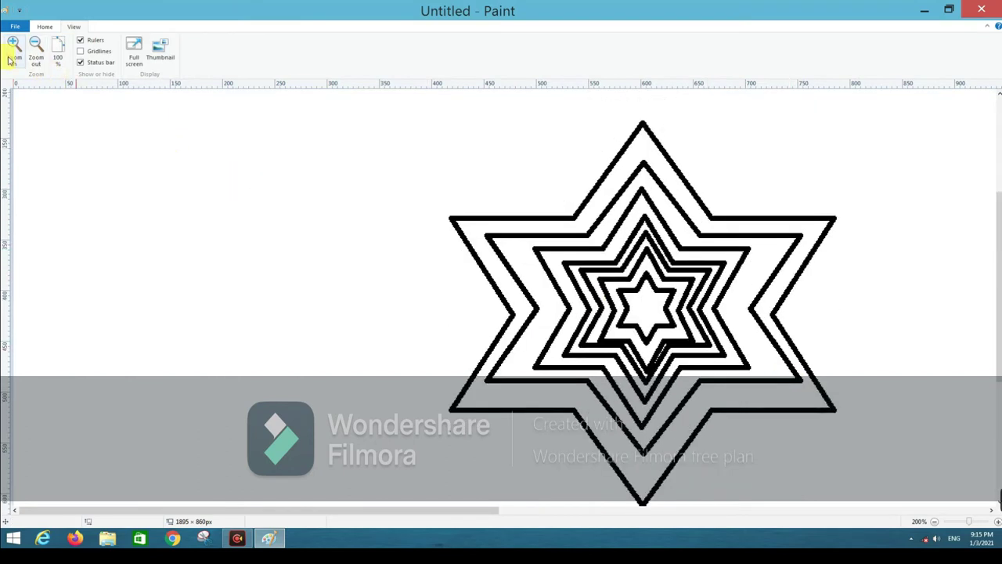
left_click(14, 50)
scroll(805, 197, "down", 2)
scroll(804, 197, "down", 3)
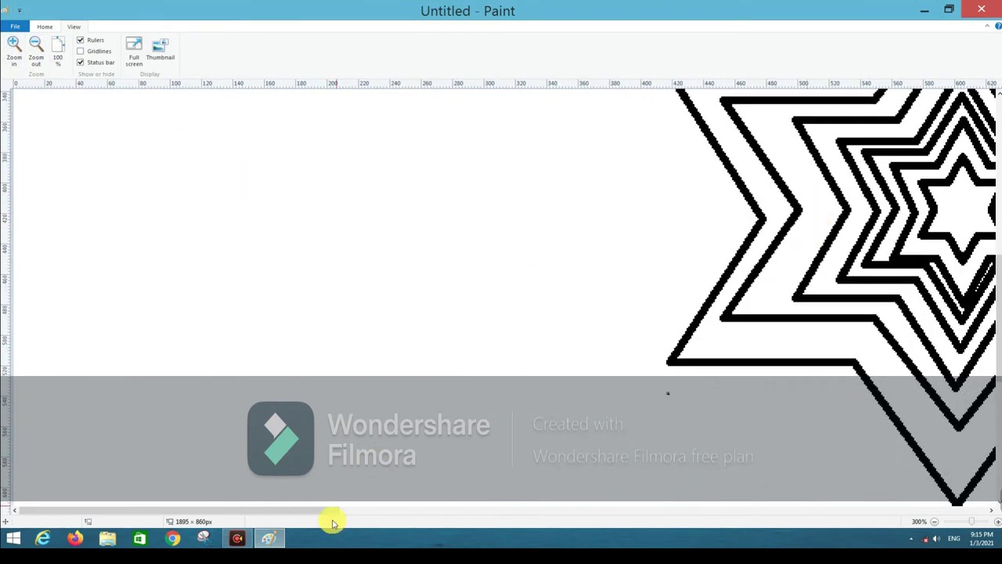
mouse_move(334, 511)
left_mouse_down()
mouse_move(525, 538)
mouse_move(538, 517)
left_mouse_up()
scroll(559, 470, "up", 3)
scroll(559, 470, "down", 1)
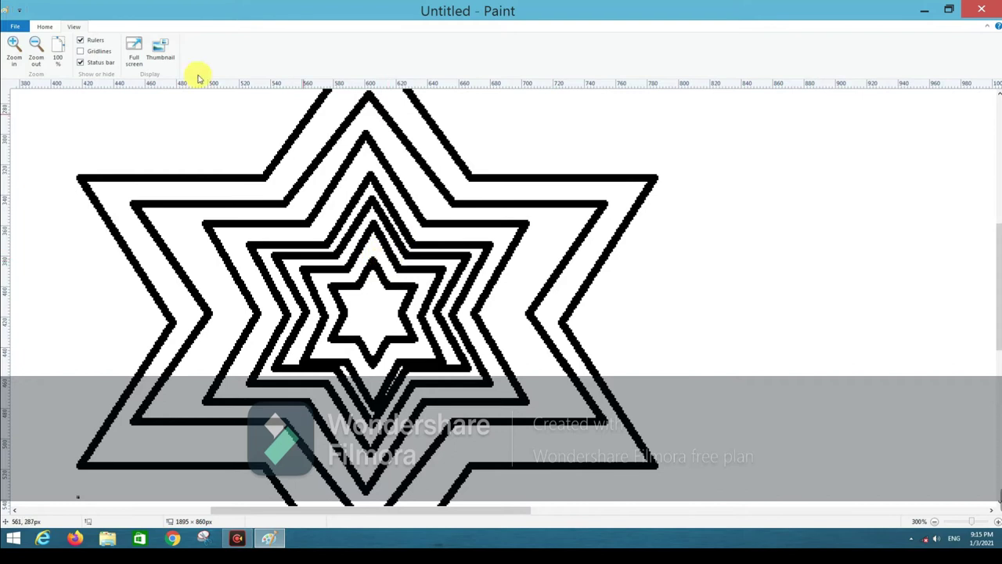
left_click(36, 59)
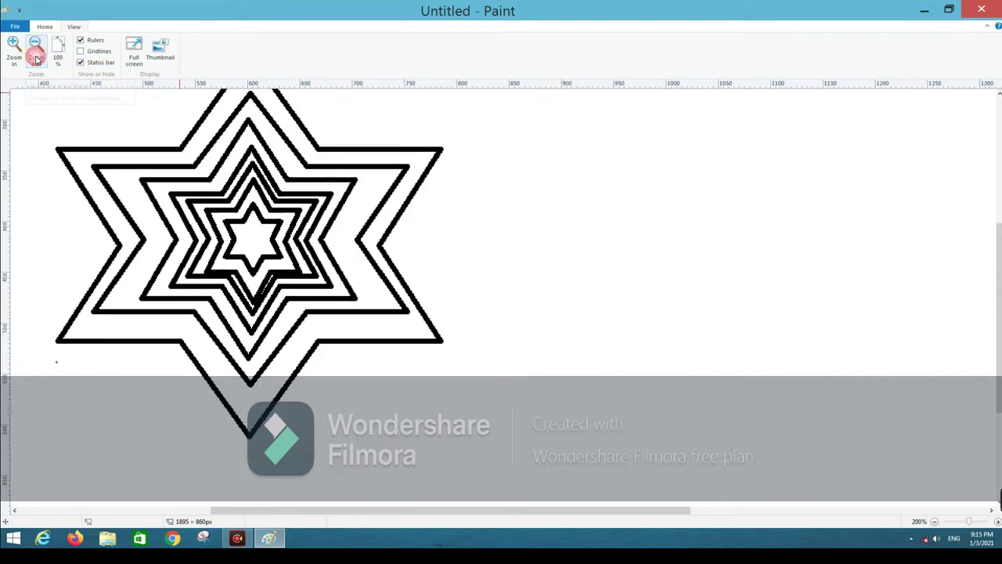
left_click(36, 60)
left_click(36, 60)
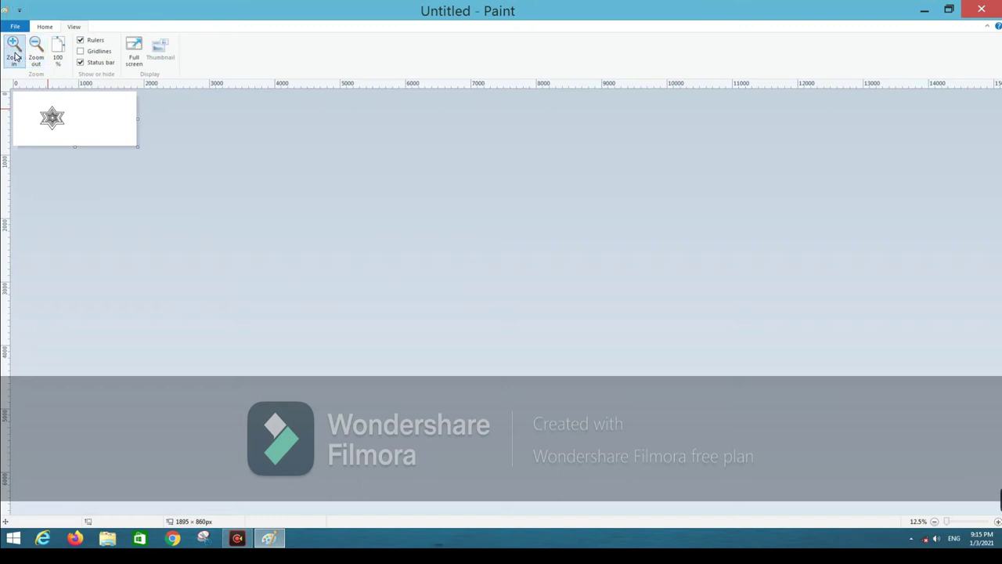
left_click(14, 56)
left_click(14, 56)
left_click(14, 56)
left_click(14, 56)
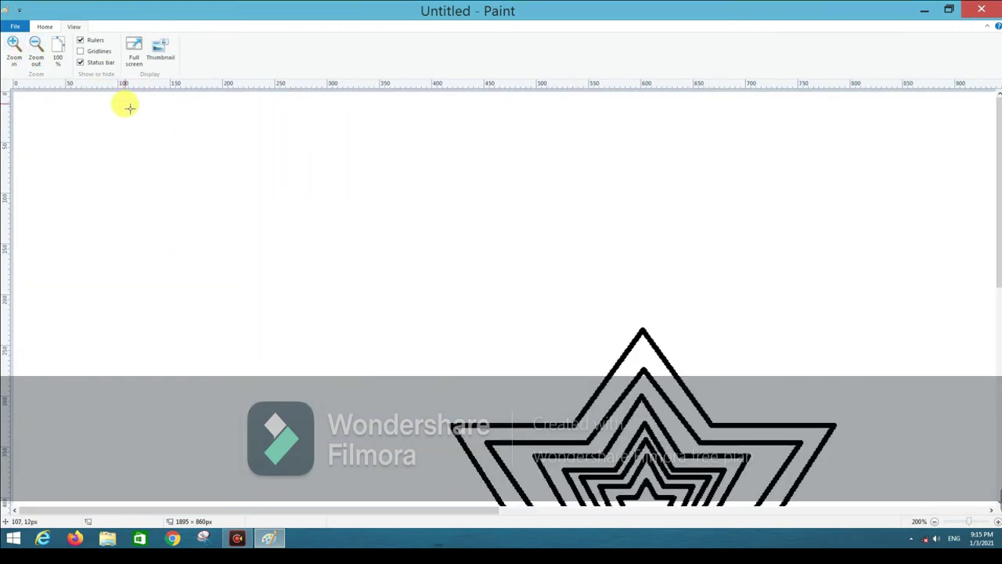
scroll(214, 226, "down", 3)
scroll(214, 226, "up", 1)
mouse_move(264, 510)
left_mouse_down()
mouse_move(253, 509)
mouse_move(468, 537)
left_mouse_up()
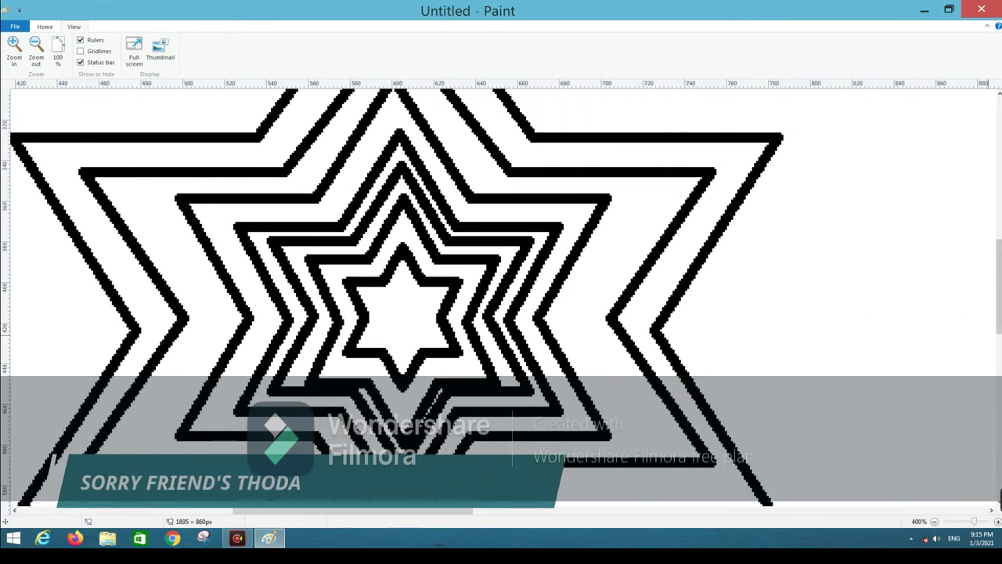
left_click_drag(998, 282, 997, 235)
scroll(1000, 498, "down", 2)
scroll(1000, 497, "down", 2)
scroll(999, 498, "down", 3)
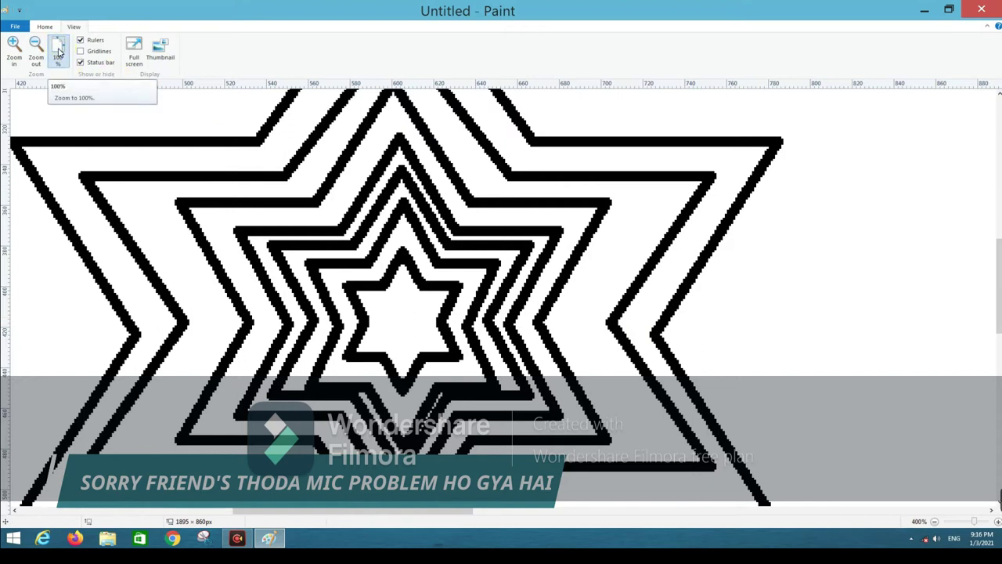
left_click(59, 51)
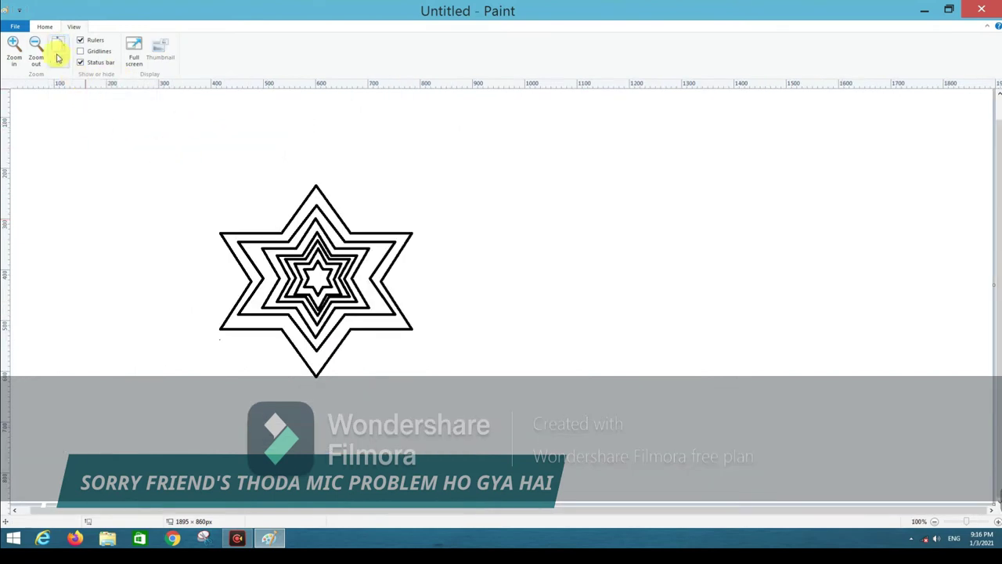
left_click(43, 27)
left_click(64, 52)
Step: Select the nested star with a rectangle and drag it up and to the right
left_click(74, 27)
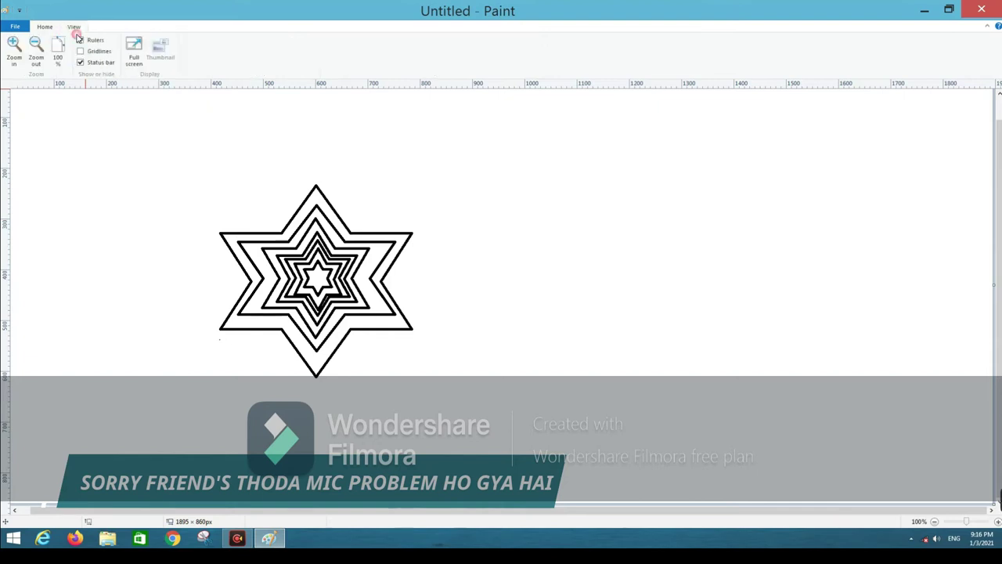
mouse_move(182, 170)
left_mouse_down()
mouse_move(267, 364)
mouse_move(457, 397)
left_mouse_up()
left_click_drag(320, 278, 367, 234)
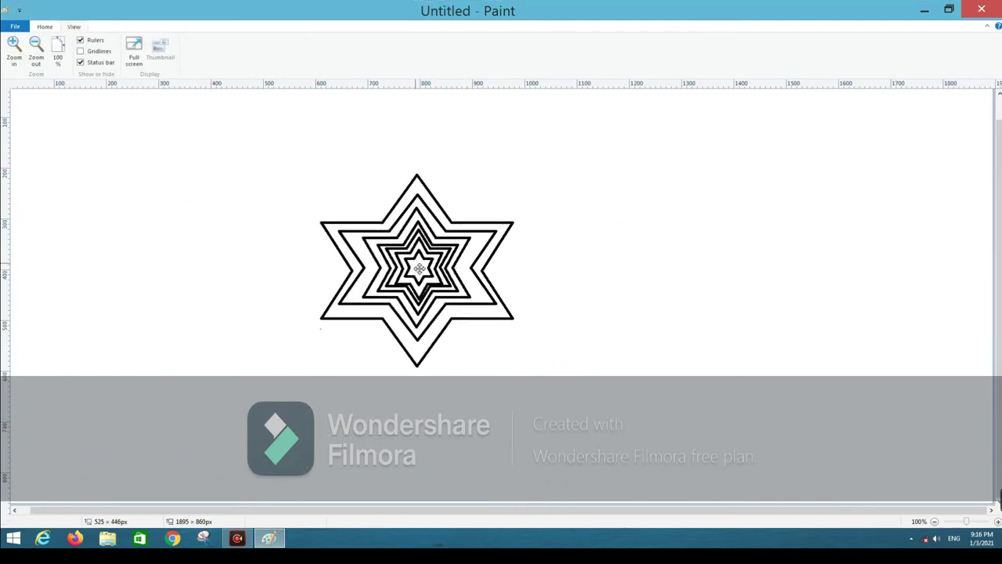
left_click(176, 116)
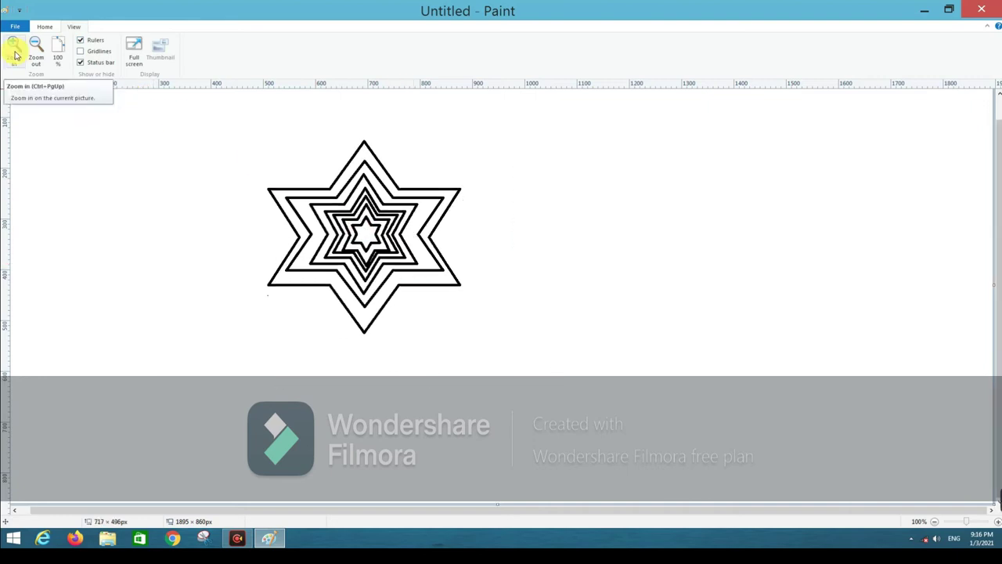
Step: Zoom in to 400%, back out to 200%, then deselect the star
left_click(15, 56)
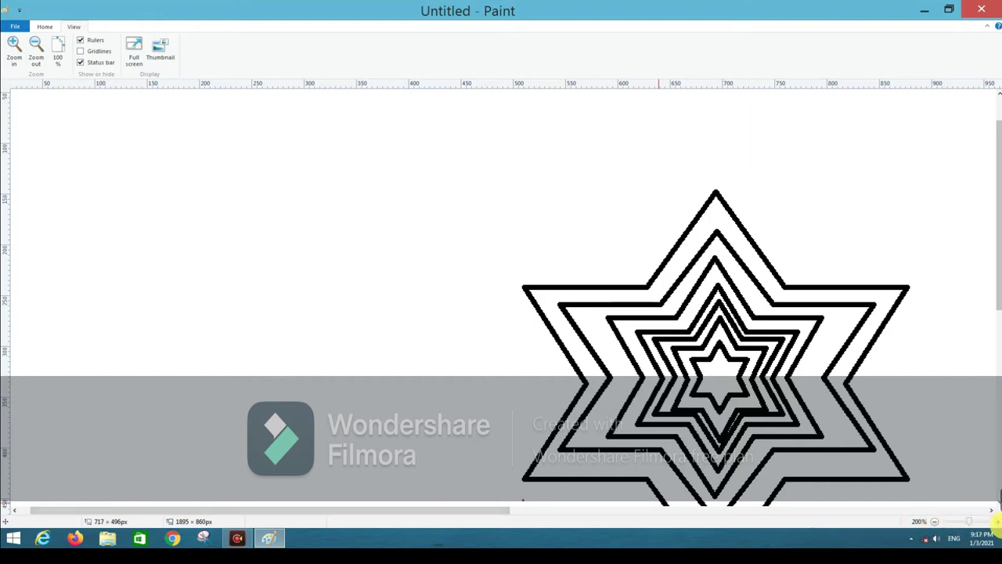
left_click(996, 523)
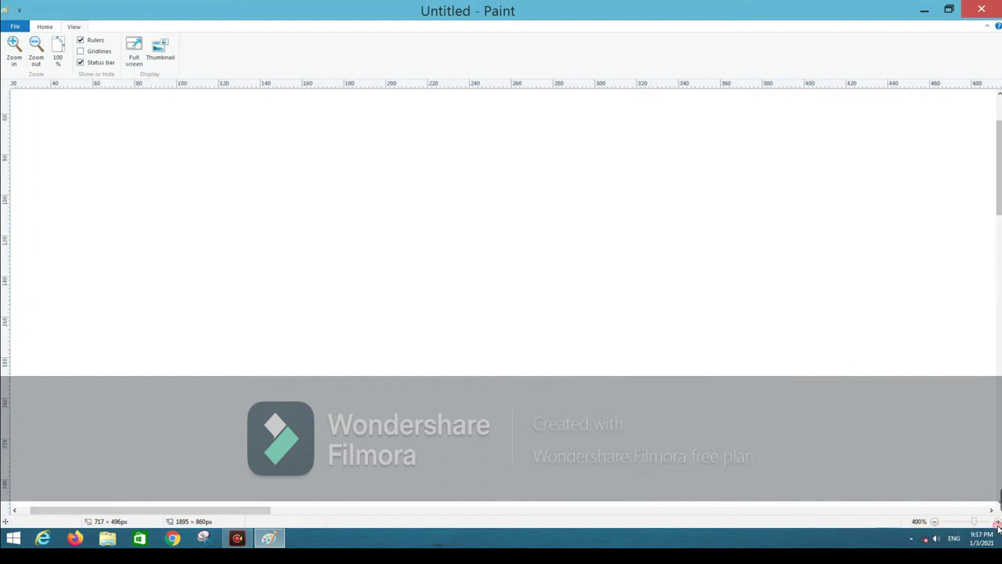
left_click(934, 521)
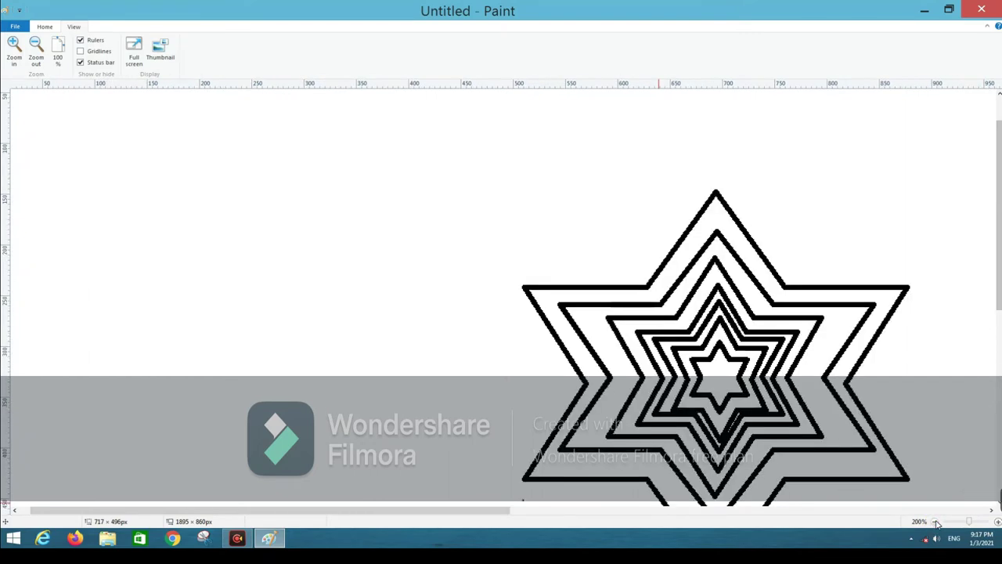
left_click(934, 521)
left_click(997, 522)
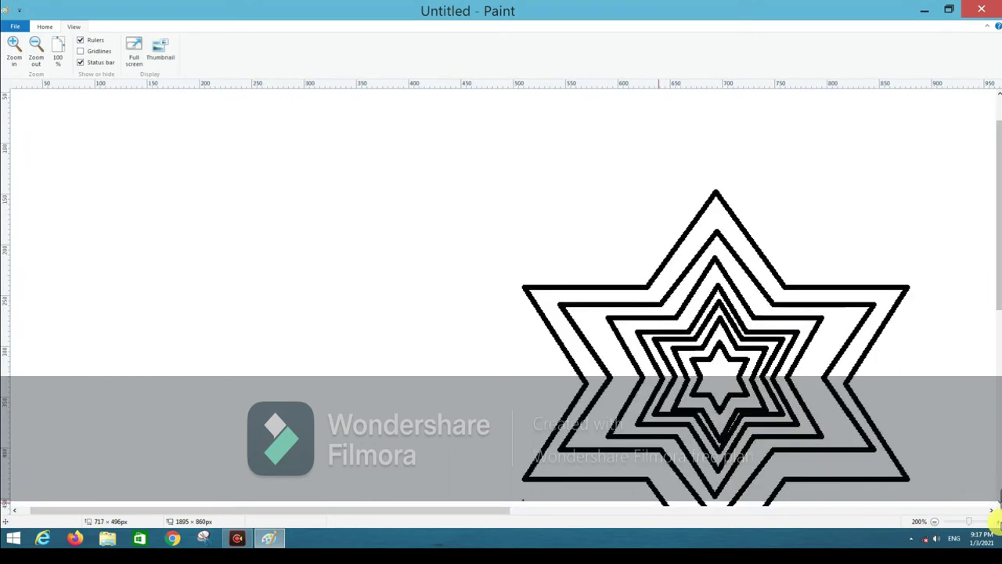
left_click(934, 521)
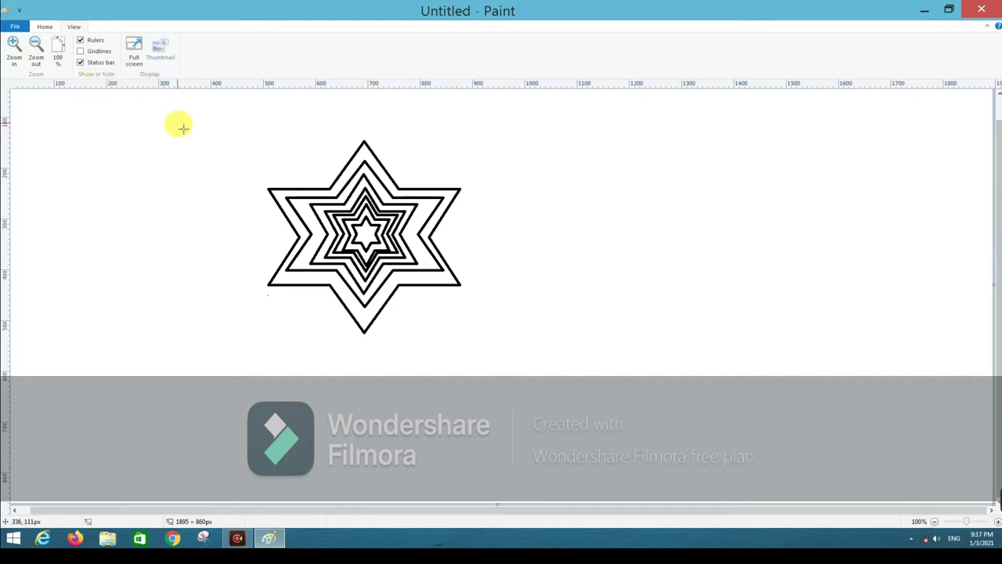
left_click(102, 81)
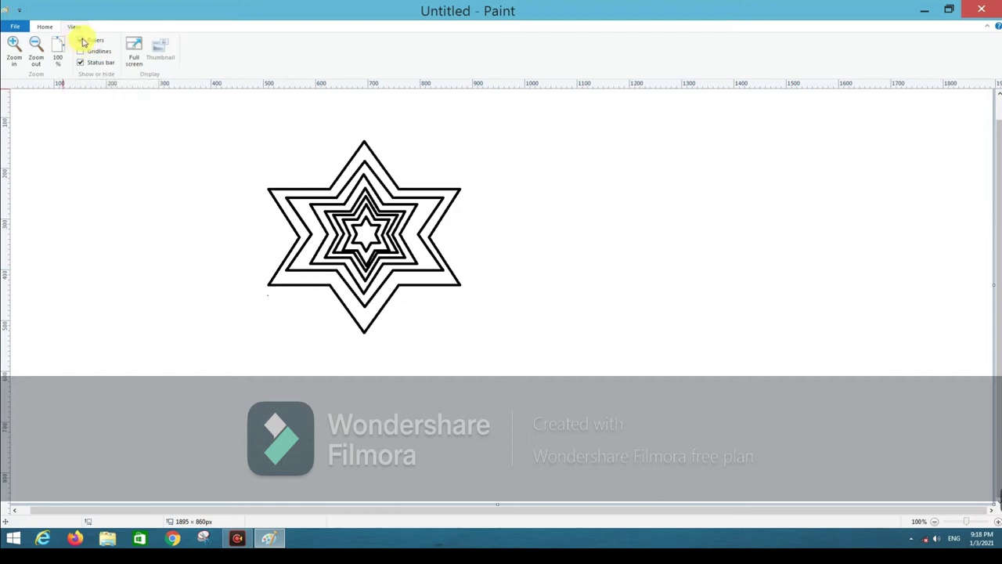
Step: Toggle the rulers off and back on, then try the Gridlines option
left_click(81, 40)
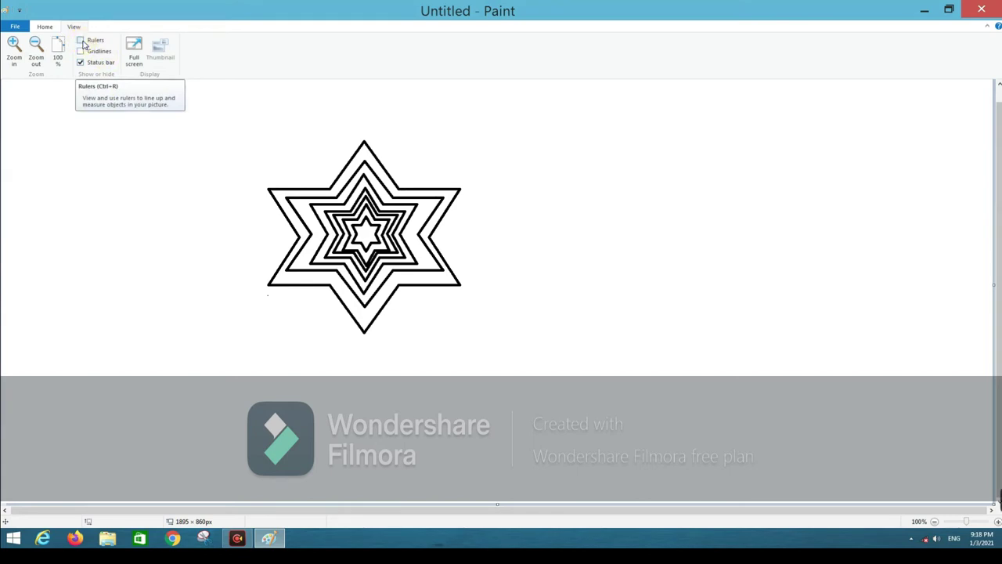
left_click(82, 40)
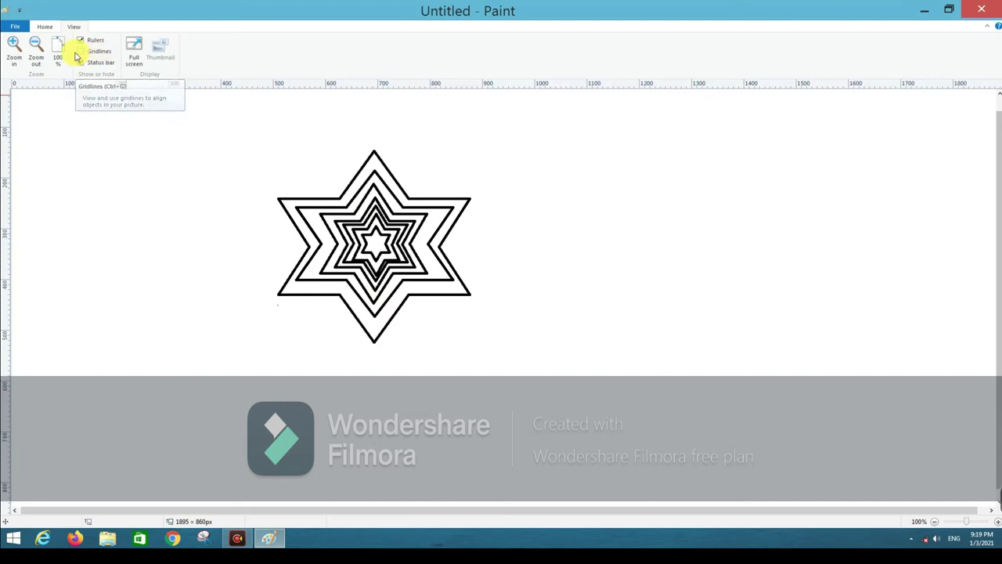
left_click(91, 52)
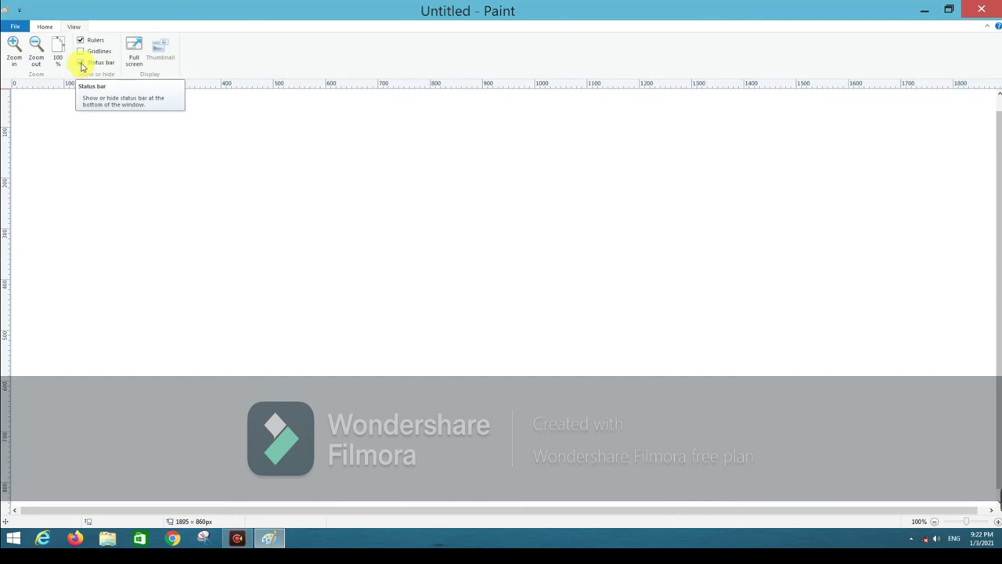
left_click(80, 63)
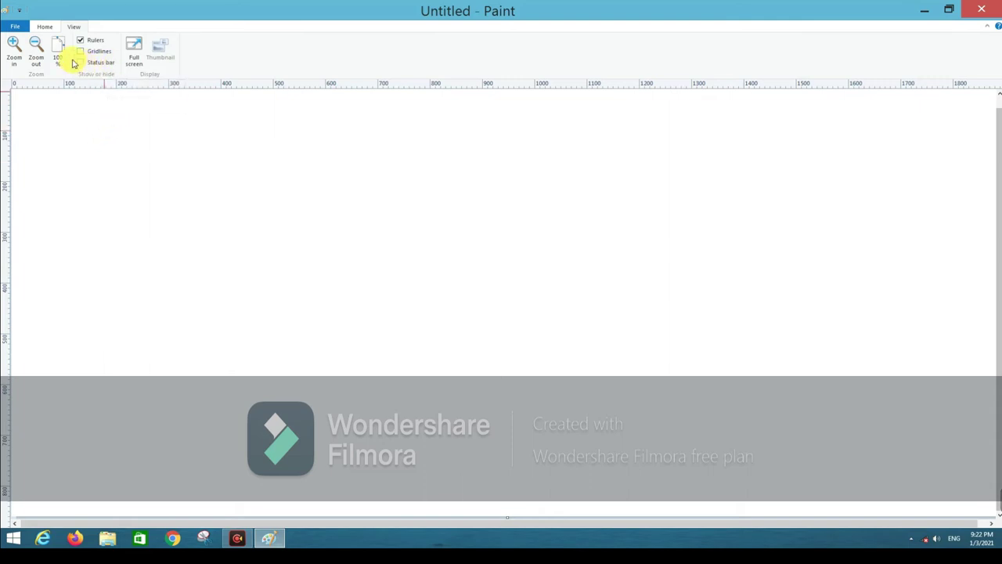
left_click(86, 63)
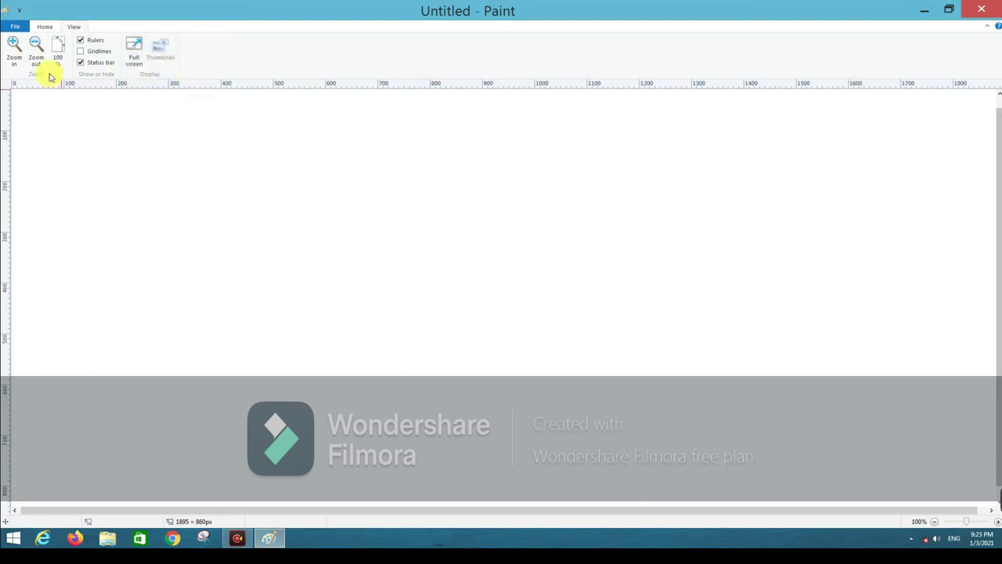
left_click(44, 28)
left_click(232, 51)
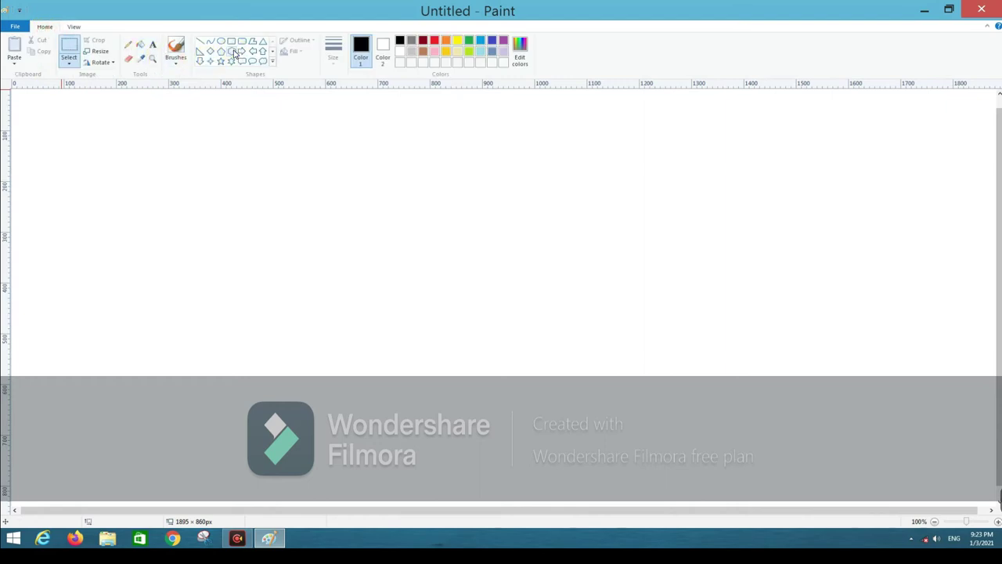
mouse_move(206, 185)
left_mouse_down()
mouse_move(437, 376)
mouse_move(448, 416)
left_mouse_up()
left_click(141, 44)
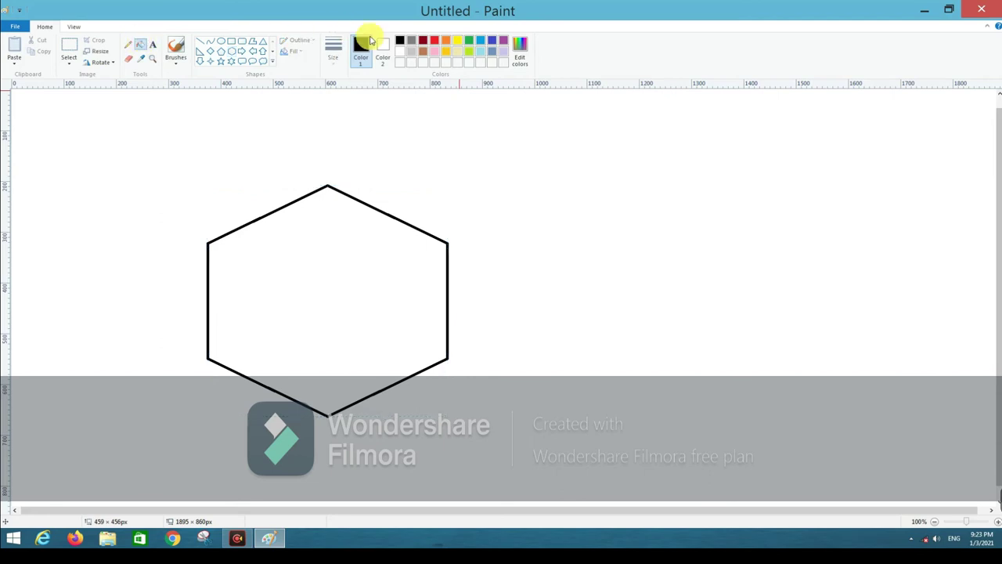
left_click(333, 321)
left_click(146, 142)
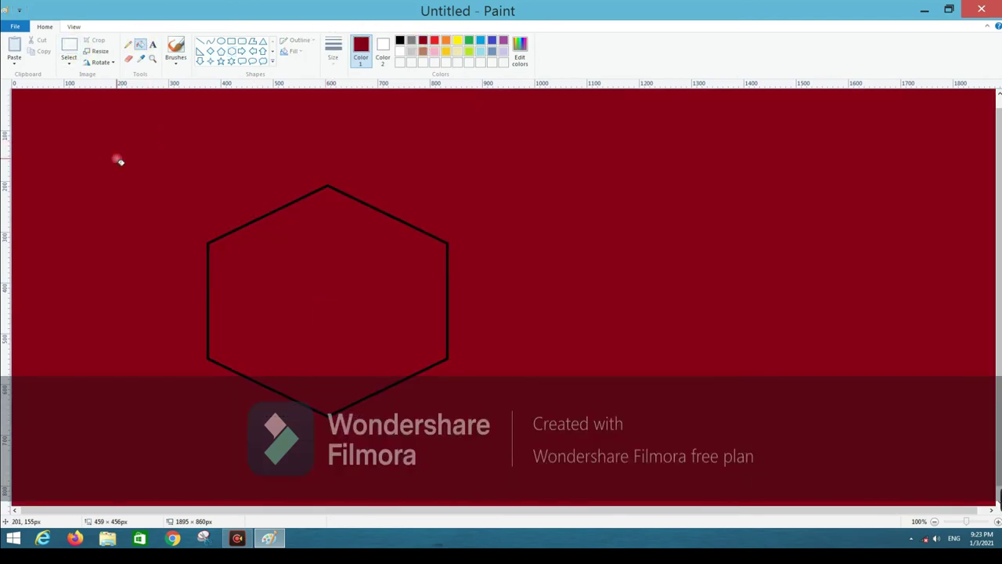
right_click(117, 159)
left_click(75, 27)
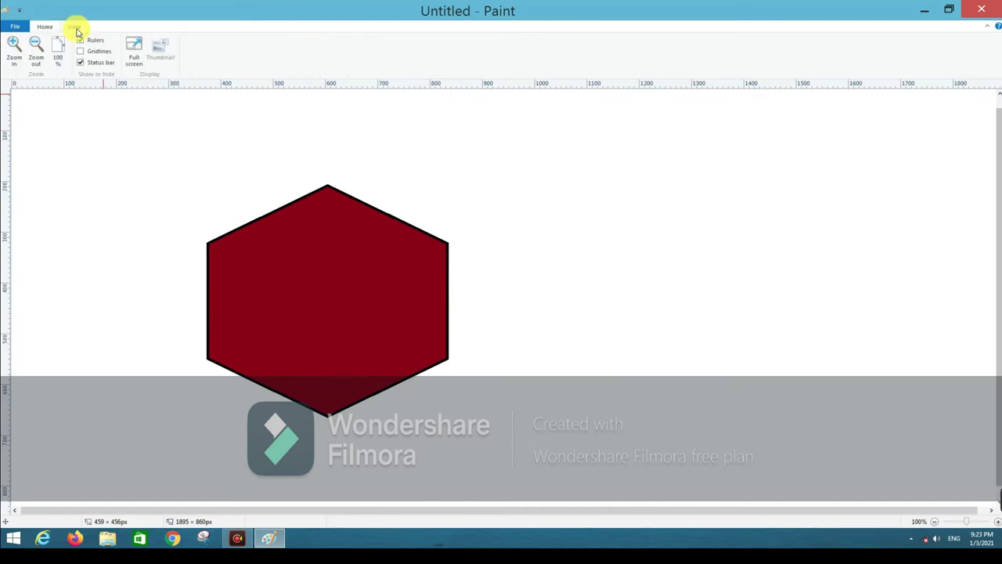
left_click(131, 49)
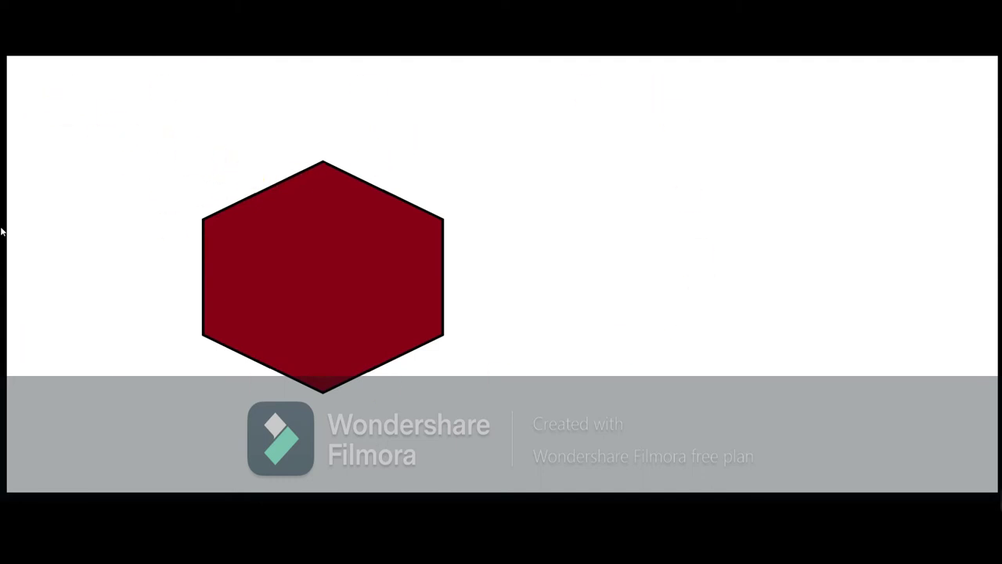
left_click(285, 264)
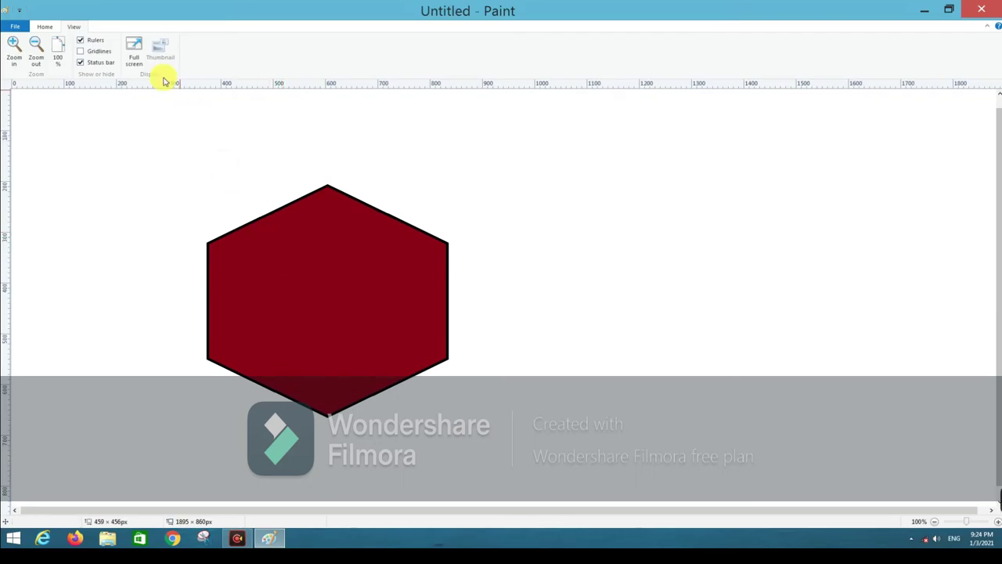
left_click(131, 54)
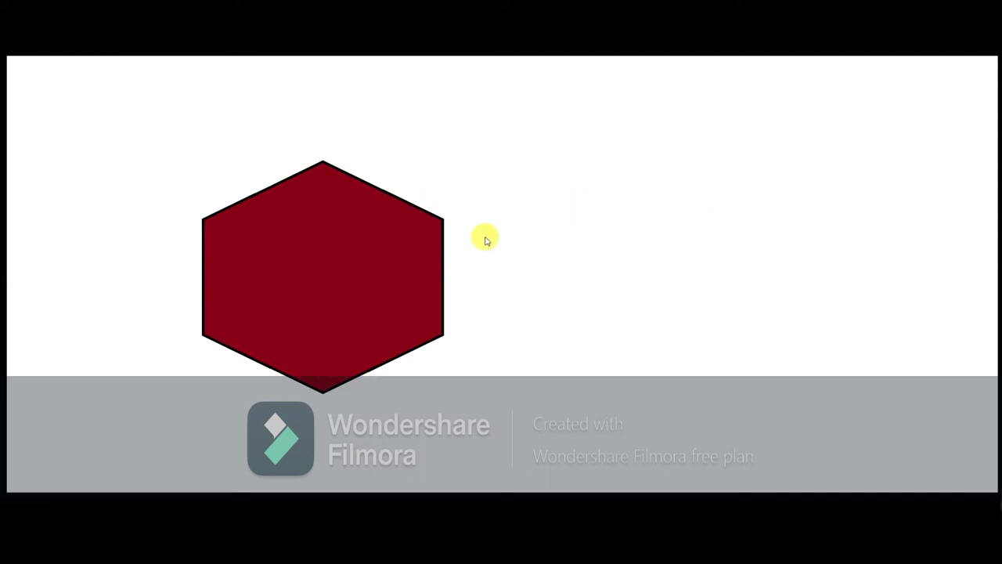
left_click(387, 244)
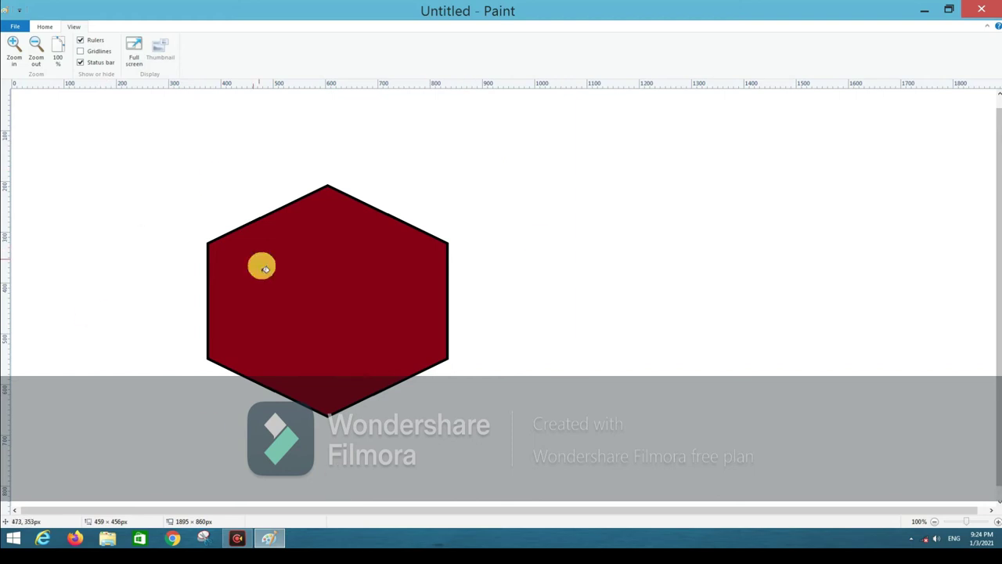
key("ctrl+z")
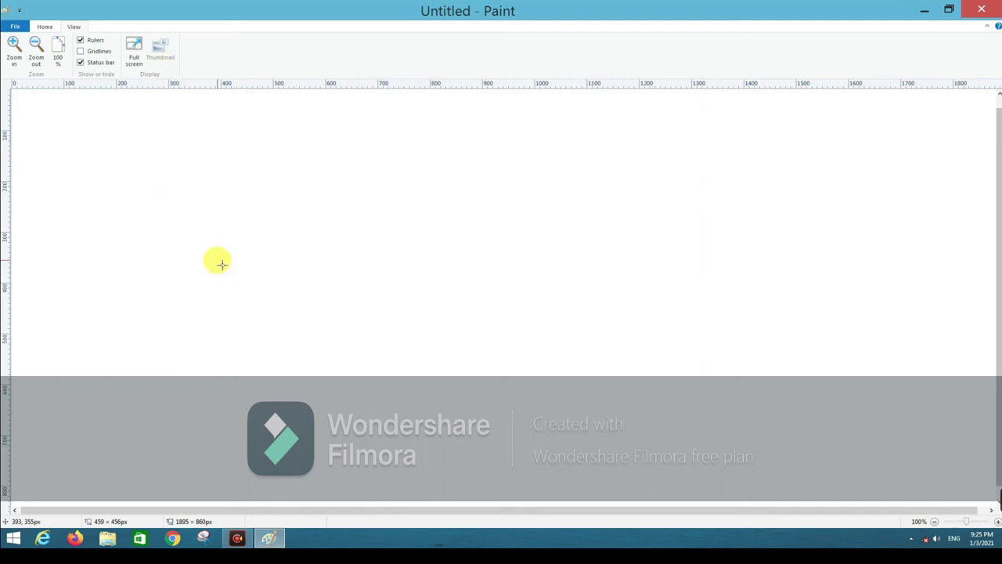
Step: Zoom the canvas to 200%, open the Thumbnail window, shrink it and move it right
left_click(14, 56)
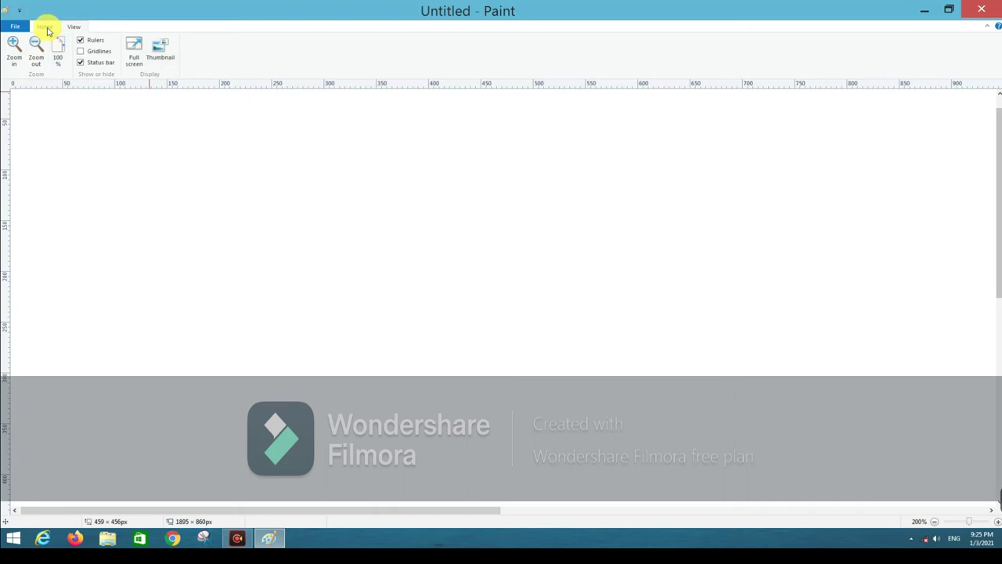
left_click(45, 27)
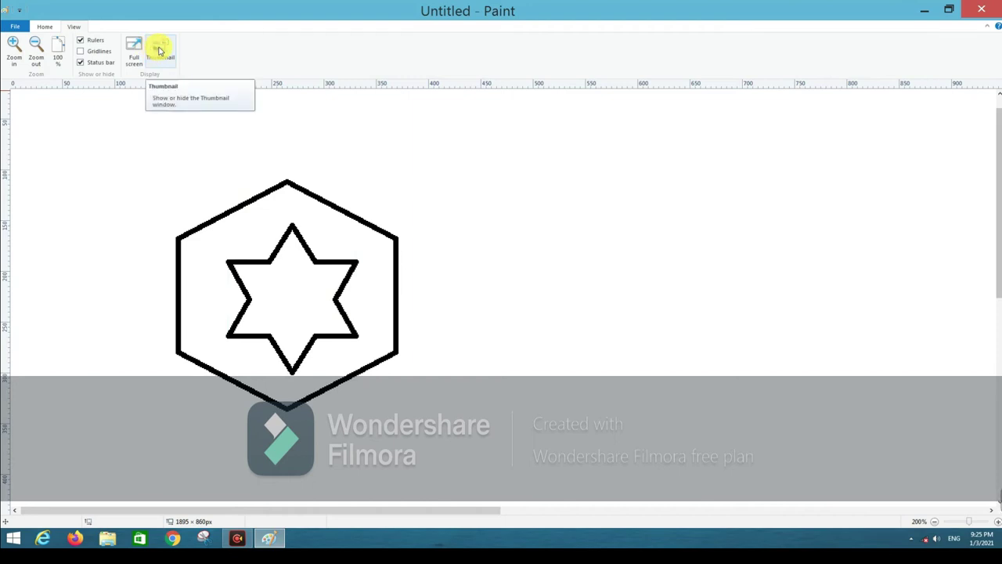
left_click(159, 50)
mouse_move(611, 408)
left_mouse_down()
mouse_move(308, 293)
mouse_move(206, 279)
mouse_move(190, 288)
left_mouse_up()
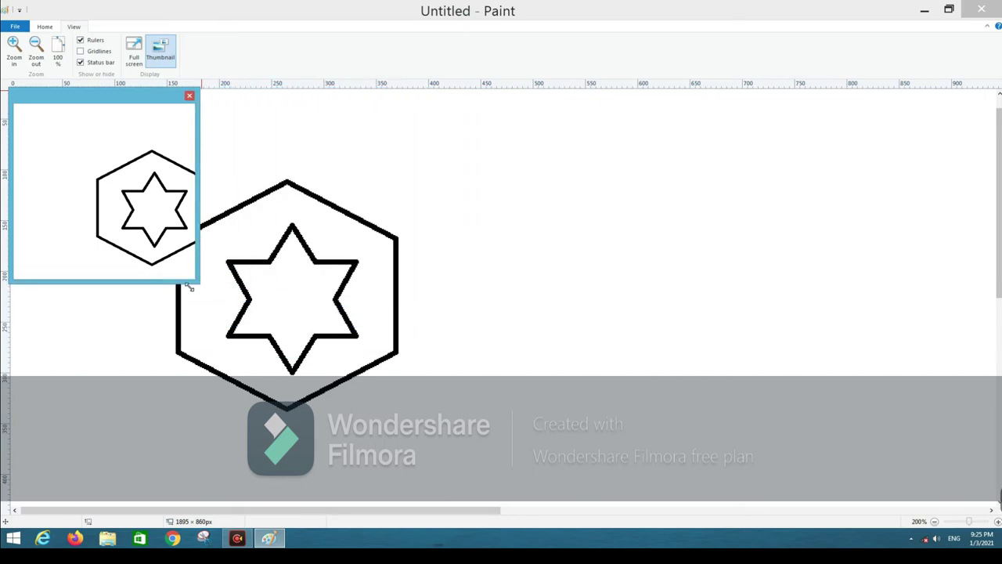
mouse_move(128, 100)
left_mouse_down()
mouse_move(369, 138)
mouse_move(838, 175)
mouse_move(833, 159)
left_mouse_up()
Step: Draw three overlapping six-point stars, then enlarge the Thumbnail preview window
left_click_drag(505, 219, 359, 391)
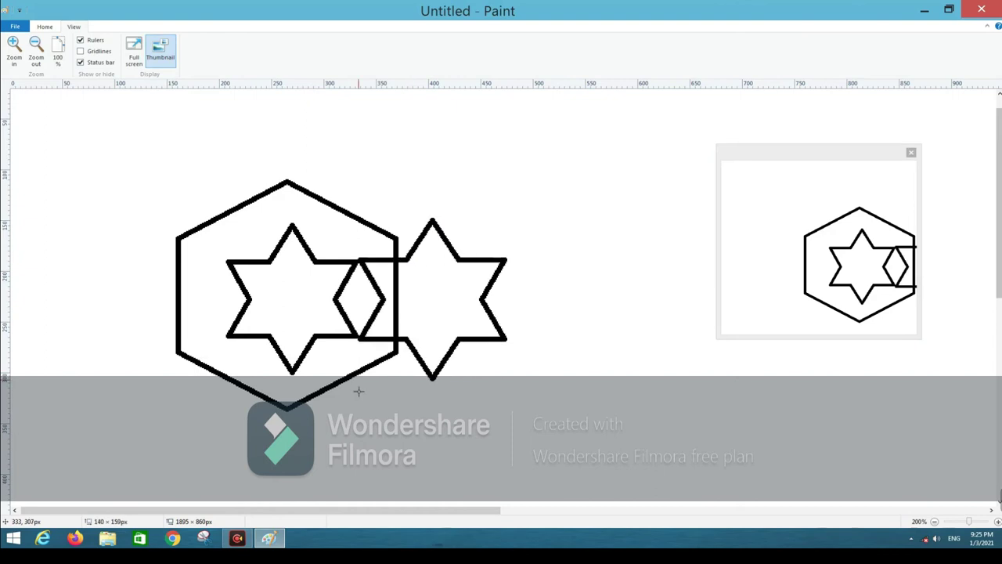
left_click_drag(358, 390, 259, 411)
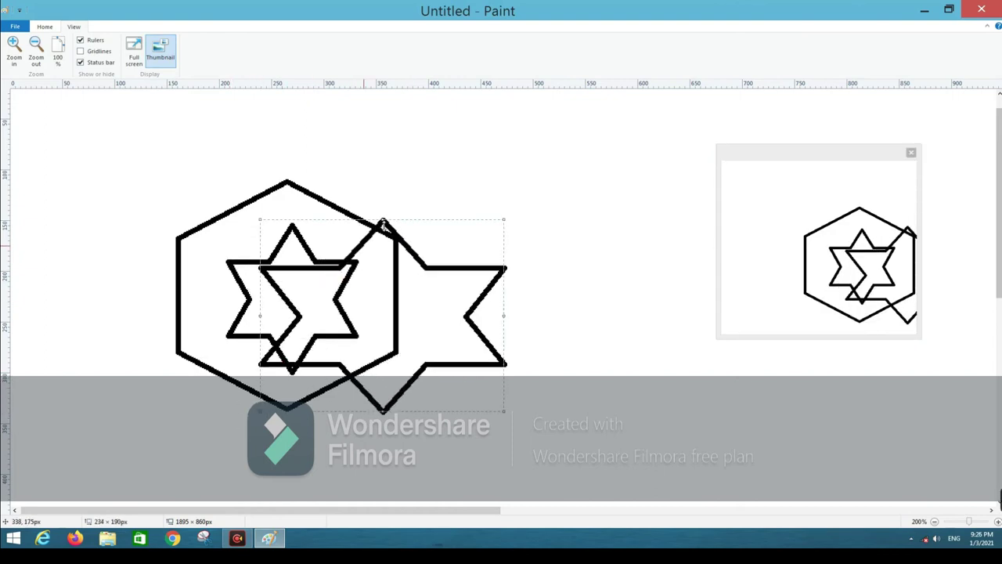
left_click_drag(458, 175, 188, 468)
left_click(777, 200)
left_click(717, 147)
left_click_drag(719, 147, 599, 86)
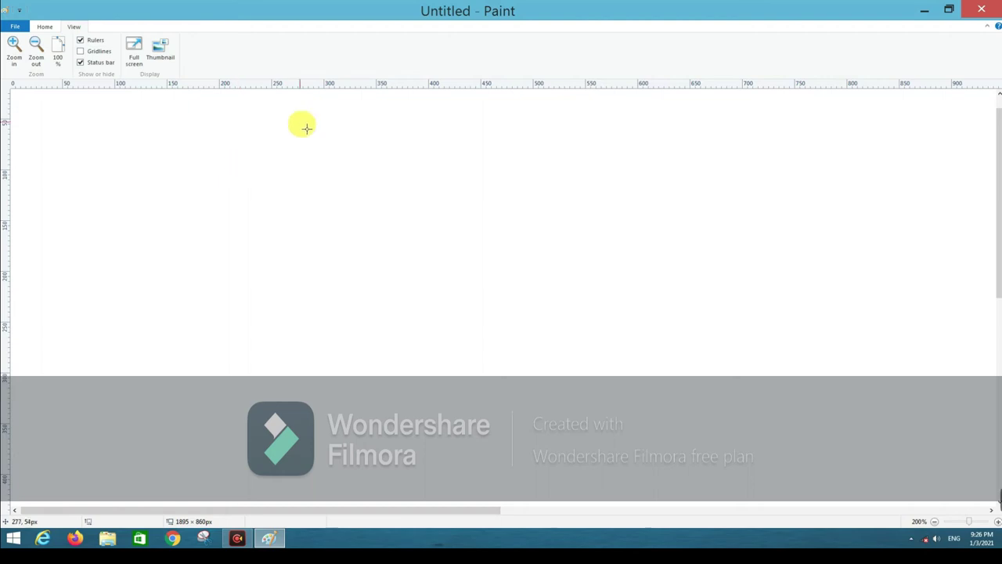
Step: Open the File menu to see New, Open, Save and recent pictures
left_click(15, 26)
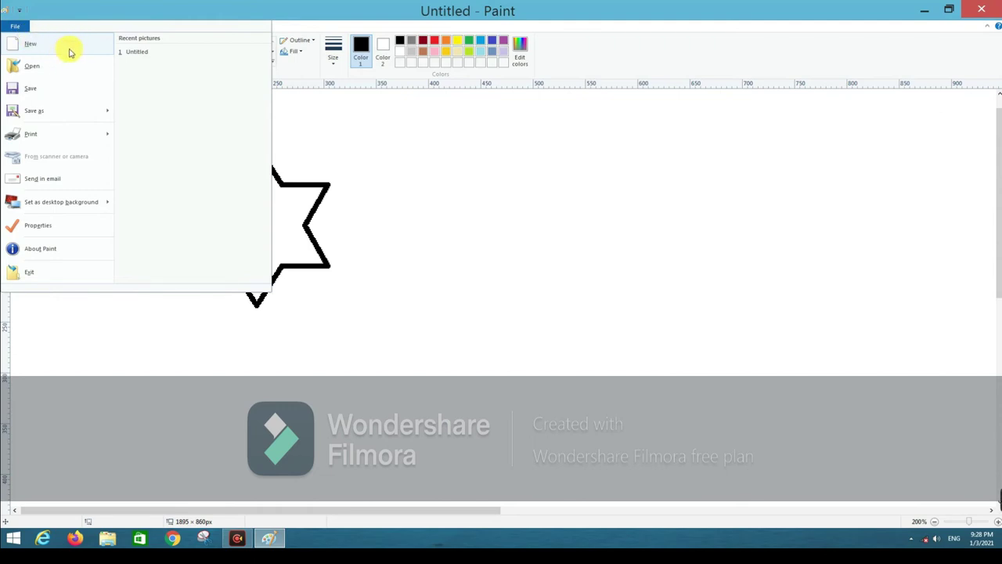
Step: Start a new picture and choose Don't Save to discard the star drawing
left_click(69, 51)
mouse_move(483, 211)
left_mouse_down()
mouse_move(447, 100)
mouse_move(384, 99)
left_mouse_up()
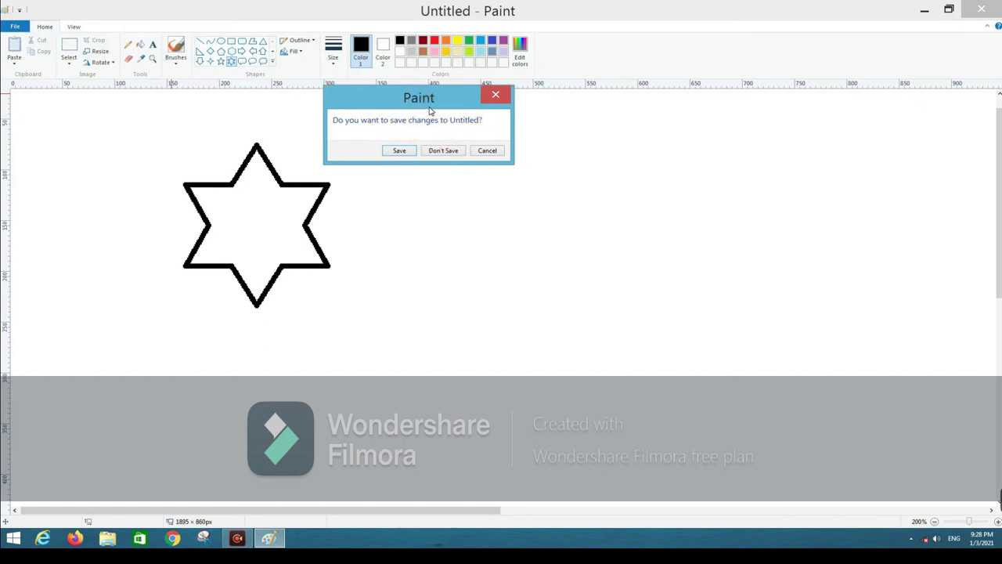
left_click_drag(434, 110, 489, 141)
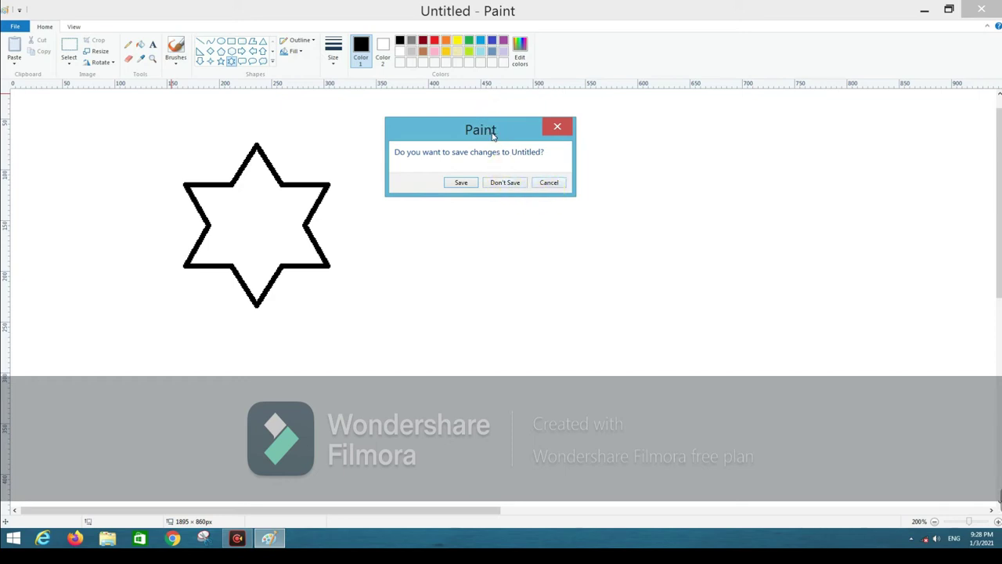
left_click_drag(493, 136, 450, 98)
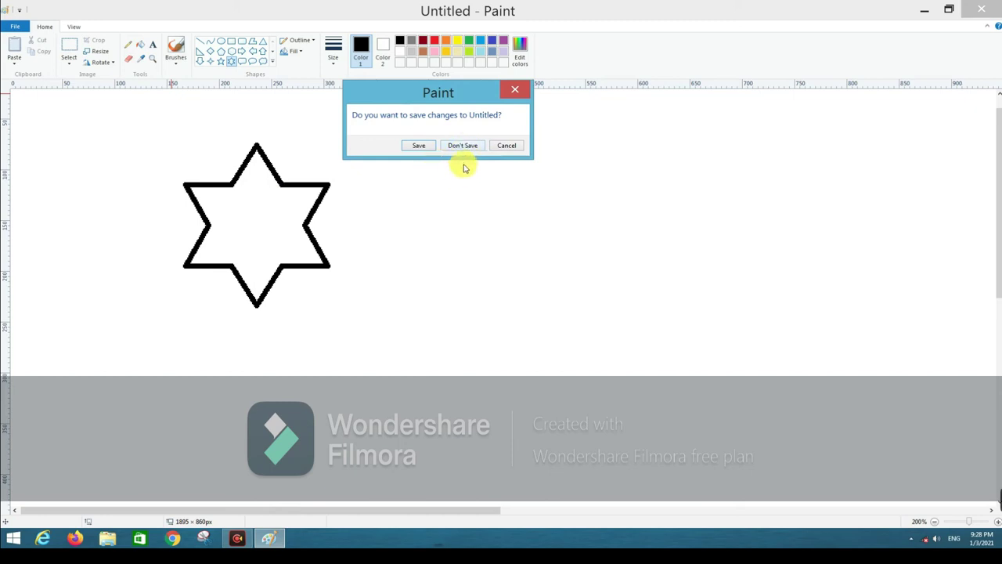
left_click(470, 150)
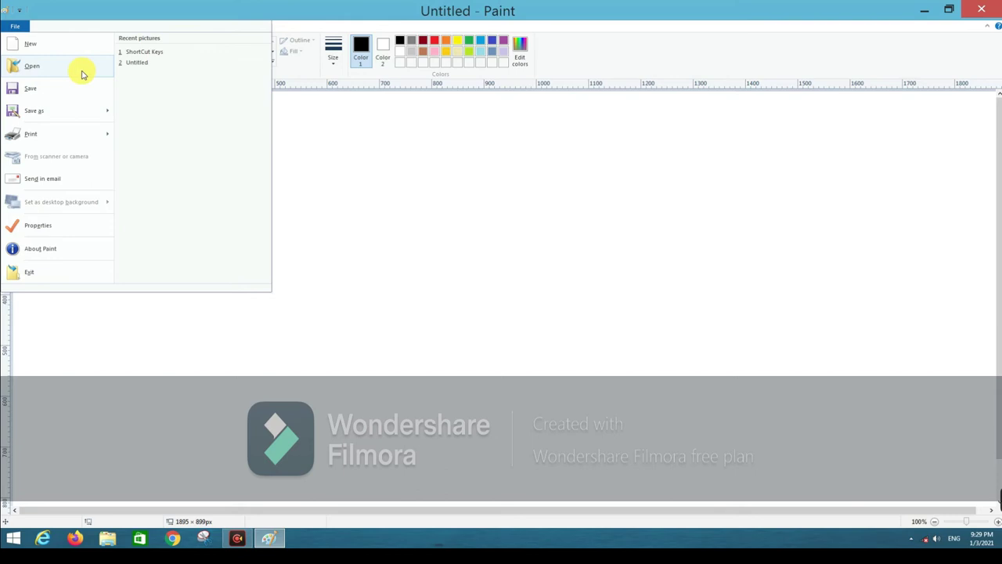
Step: Open the ShortCut Keys picture from the Desktop
left_click(82, 73)
mouse_move(186, 60)
left_mouse_down()
mouse_move(211, 47)
mouse_move(304, 38)
left_mouse_up()
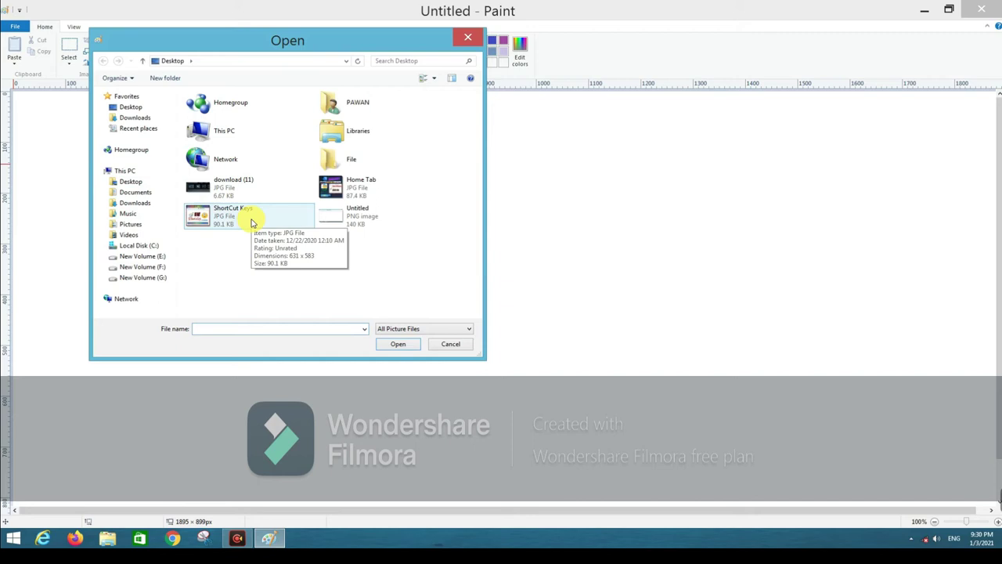
left_click(260, 220)
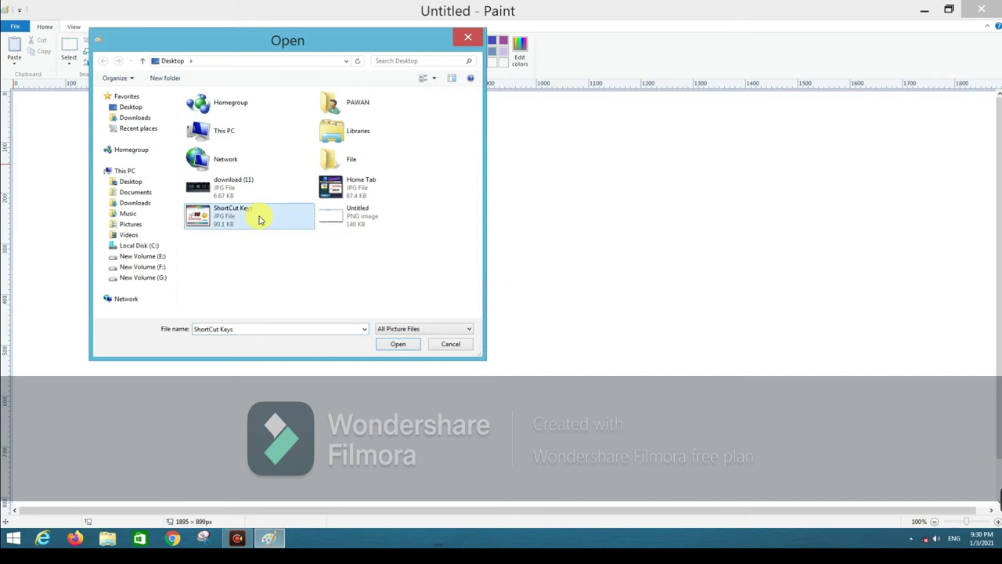
double_click(260, 220)
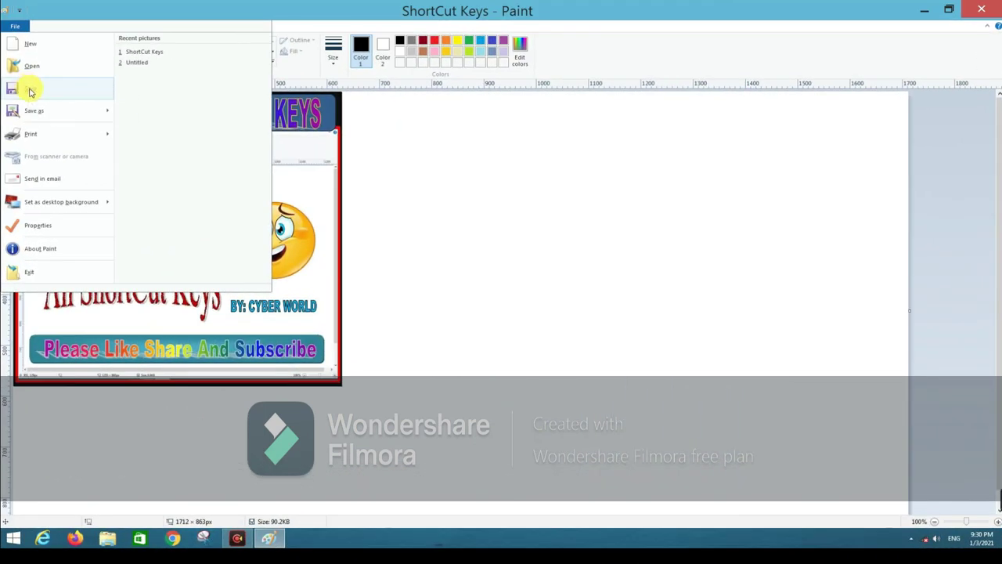
left_click(498, 163)
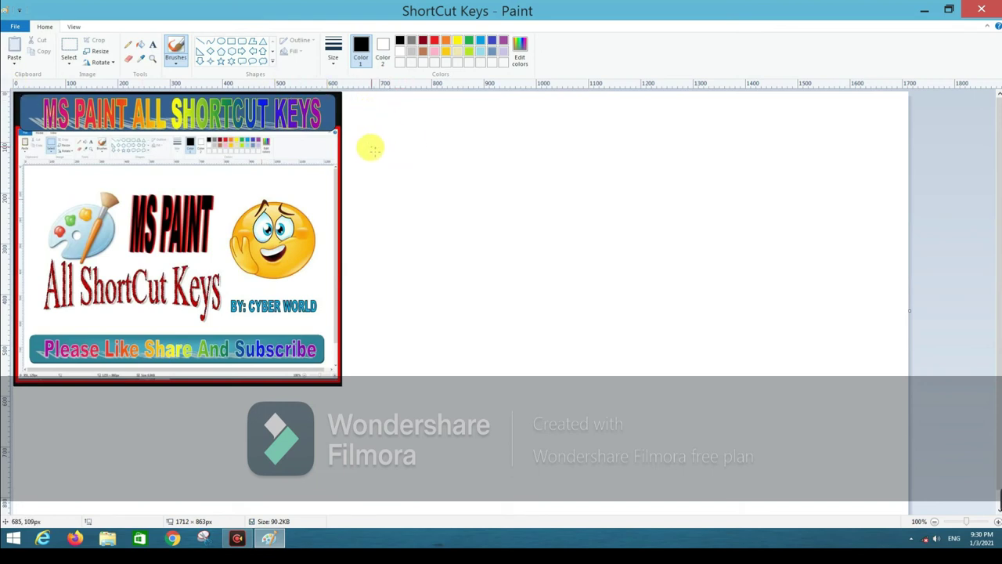
Step: Save the ShortCut Keys picture with File > Save
left_click(16, 27)
left_click(29, 90)
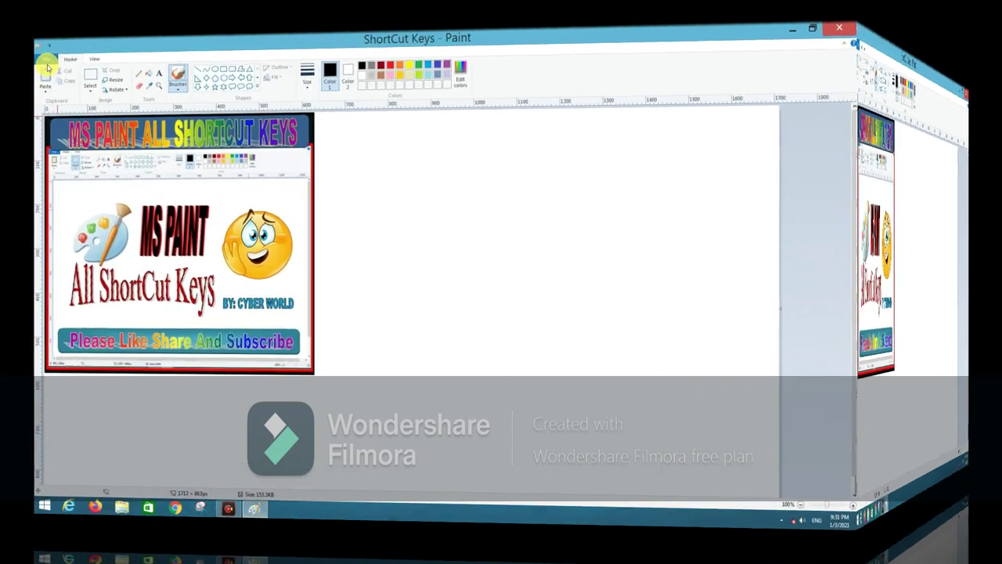
left_click(15, 27)
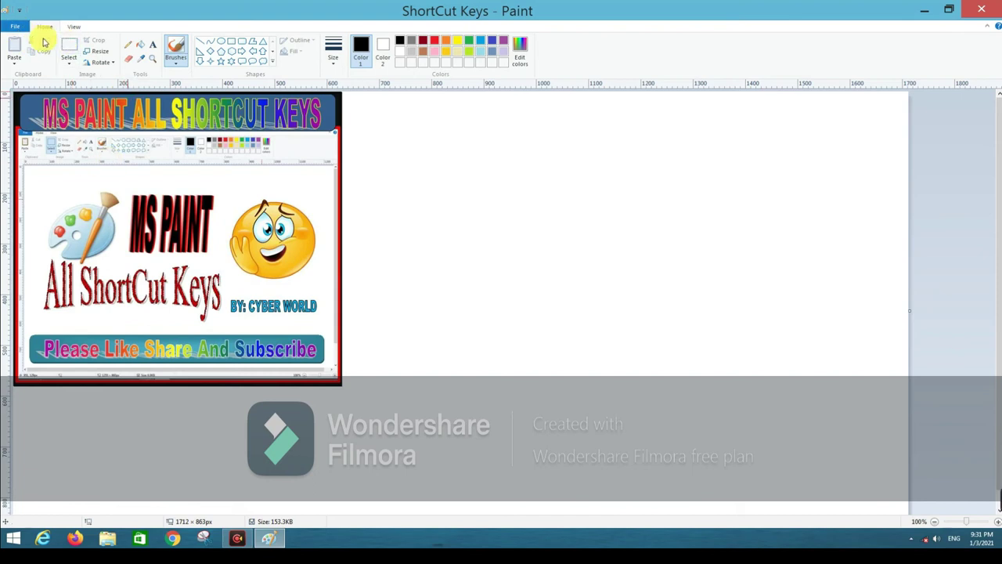
Step: Save as JPEG picture, browse to Pictures, and select the ShortCut Keys file name
left_click(16, 27)
left_click(18, 29)
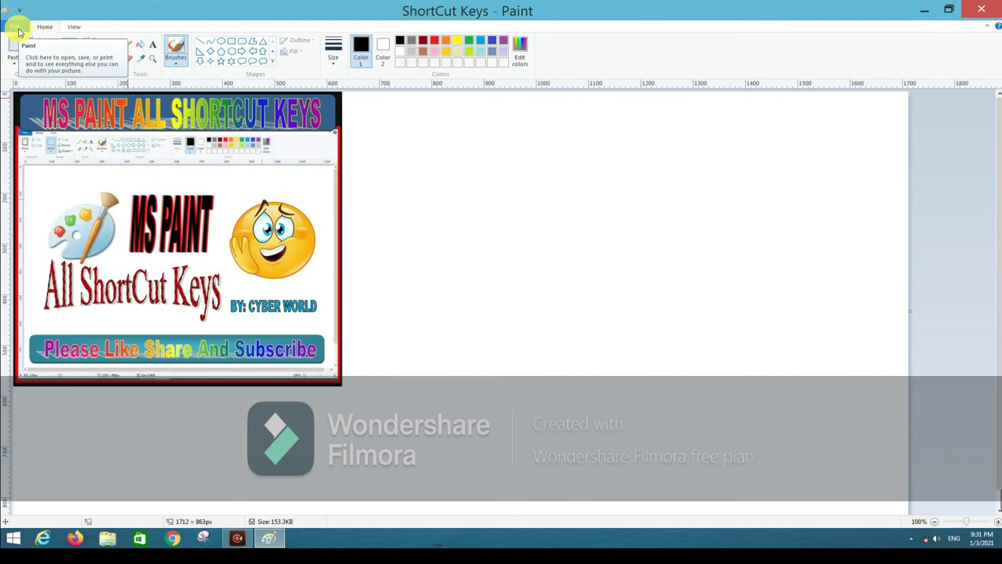
left_click(17, 29)
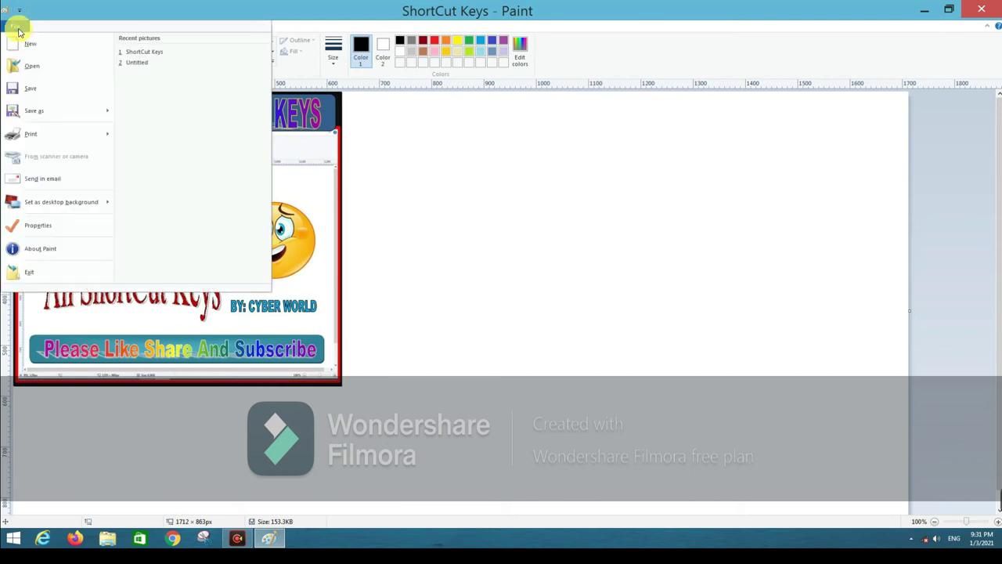
mouse_move(36, 110)
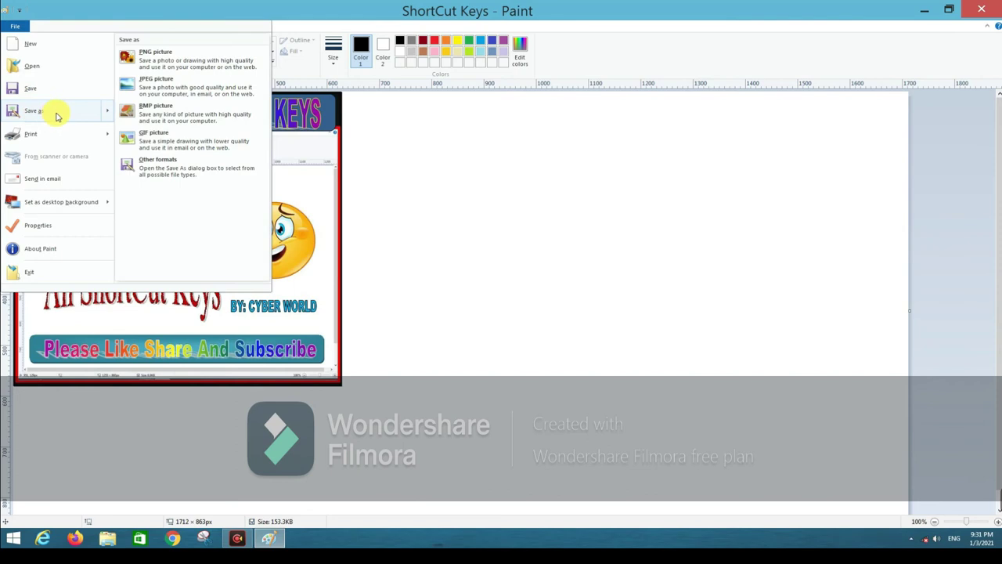
left_click(56, 115)
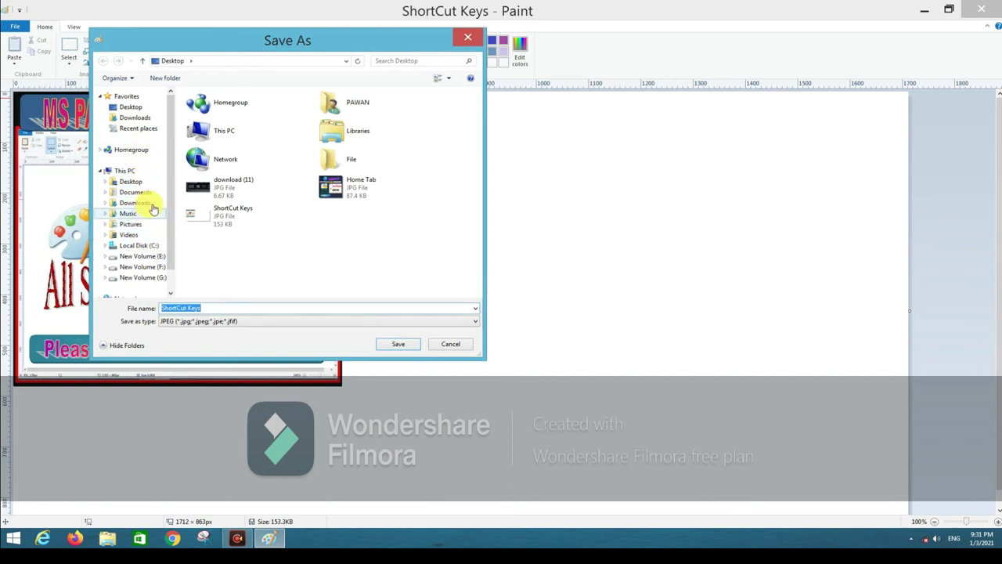
left_click(129, 224)
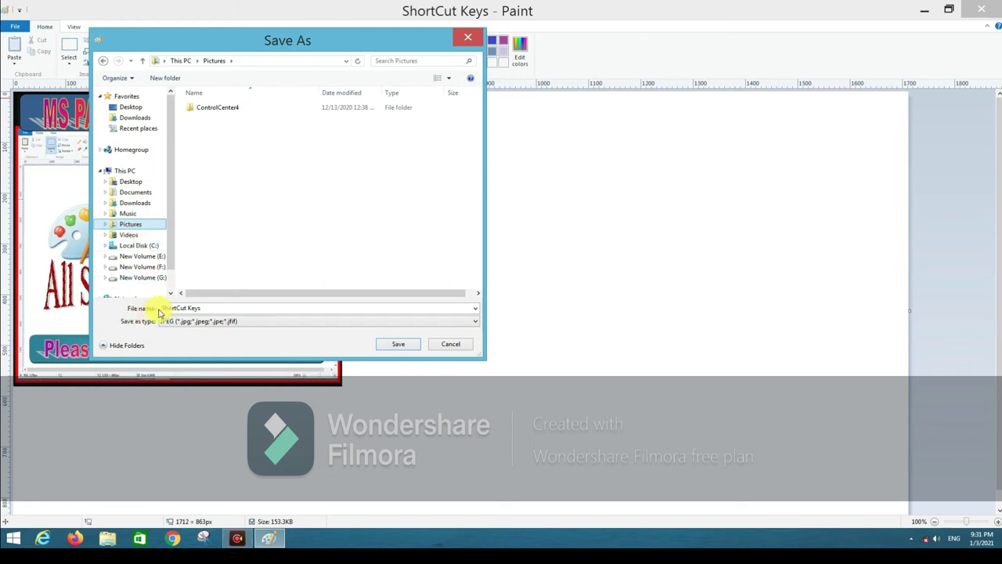
left_click_drag(160, 308, 218, 317)
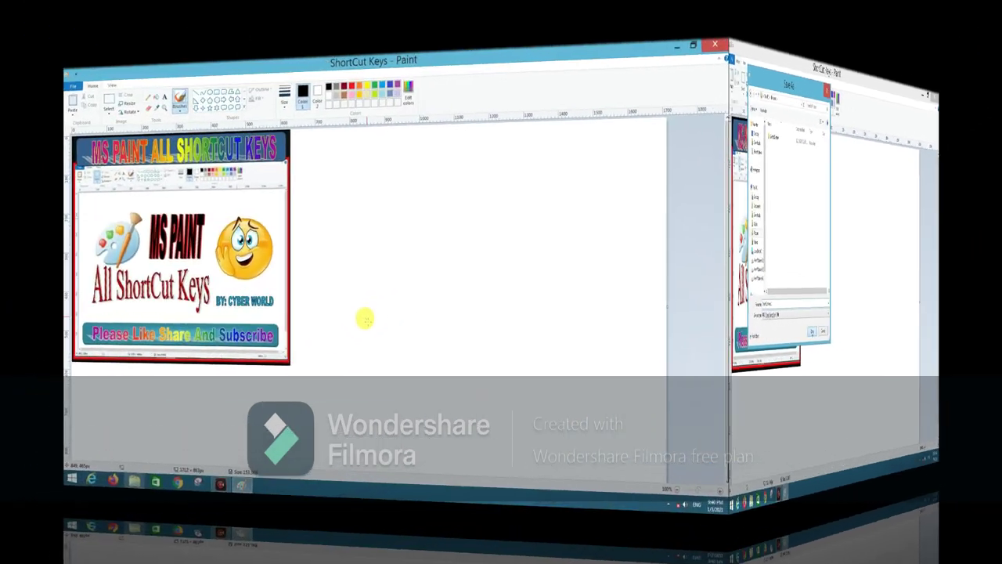
Step: Set the Image Properties units to Pixels and confirm with OK
left_click(15, 26)
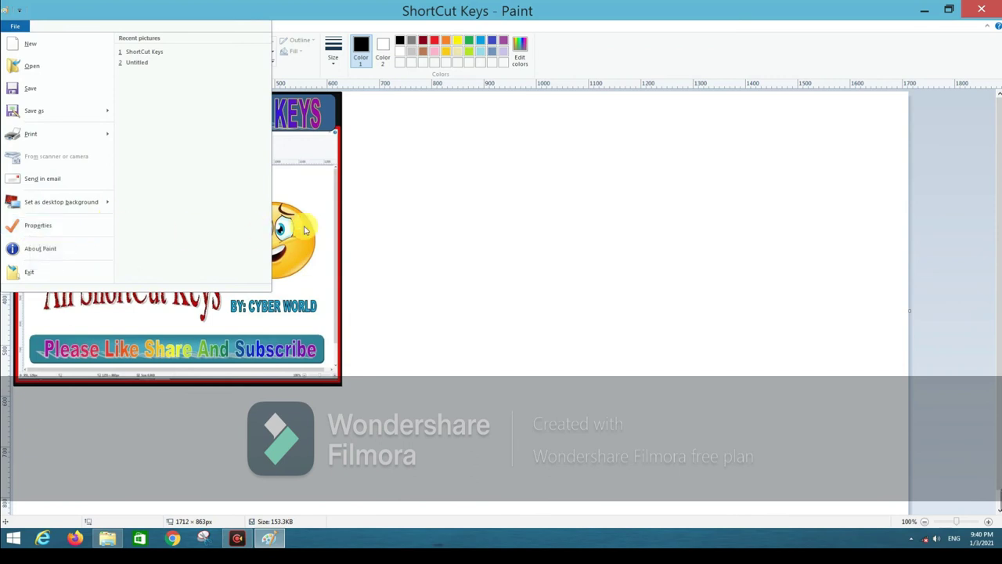
left_click(595, 224)
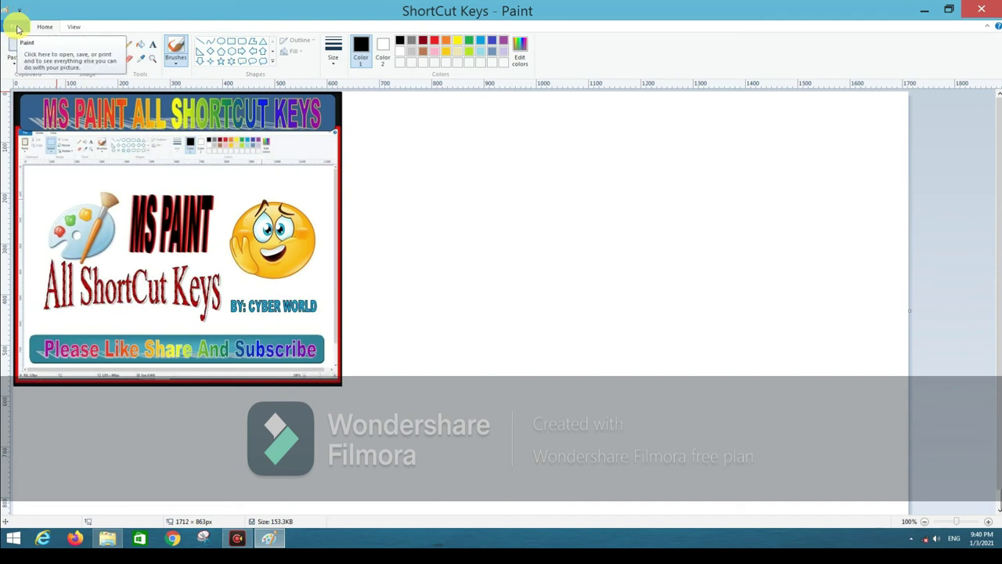
left_click(16, 26)
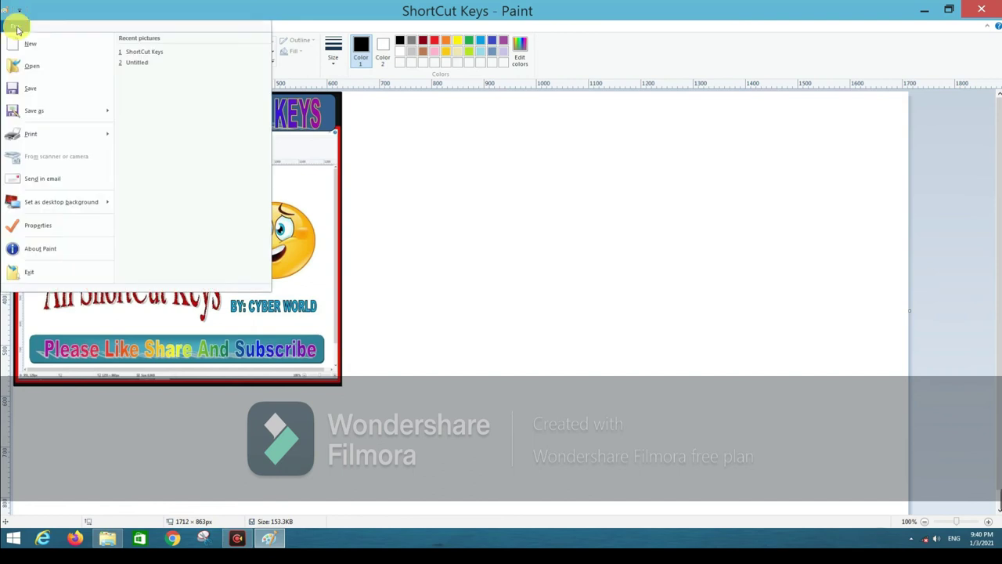
left_click(48, 231)
mouse_move(458, 183)
left_mouse_down()
mouse_move(426, 132)
mouse_move(499, 141)
left_mouse_up()
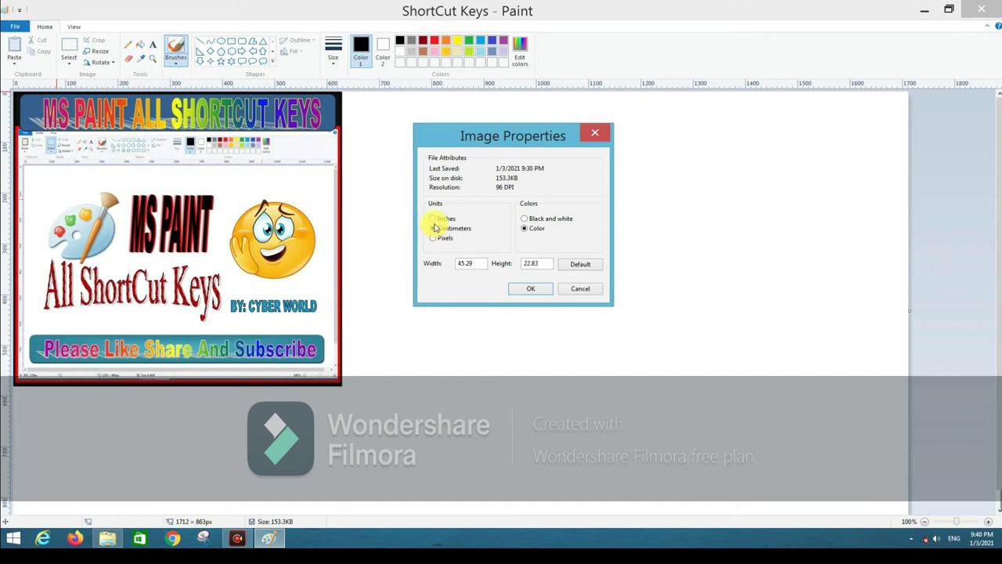
left_click(434, 228)
left_click(530, 288)
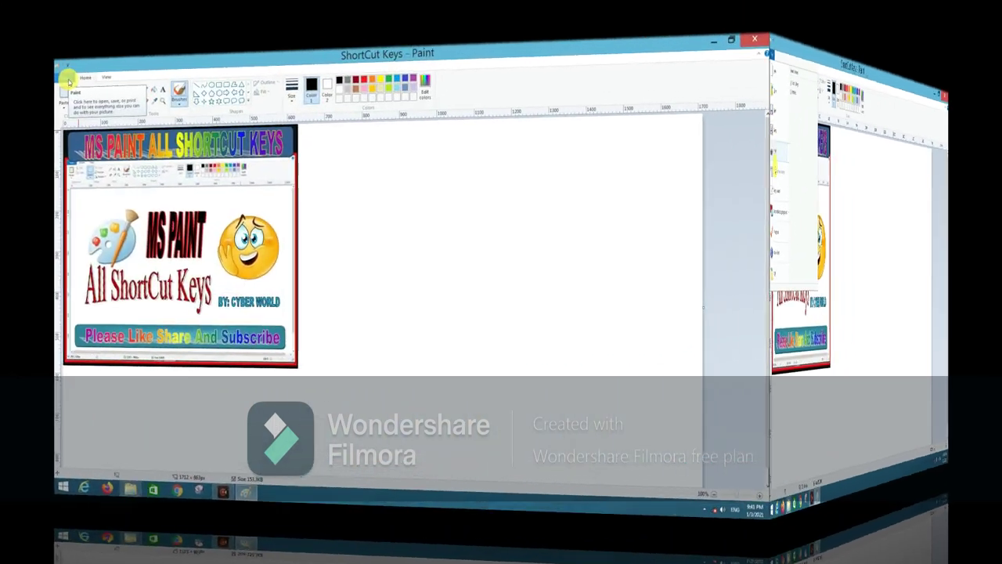
Step: View the About Paint information, then close the File menu
left_click(15, 26)
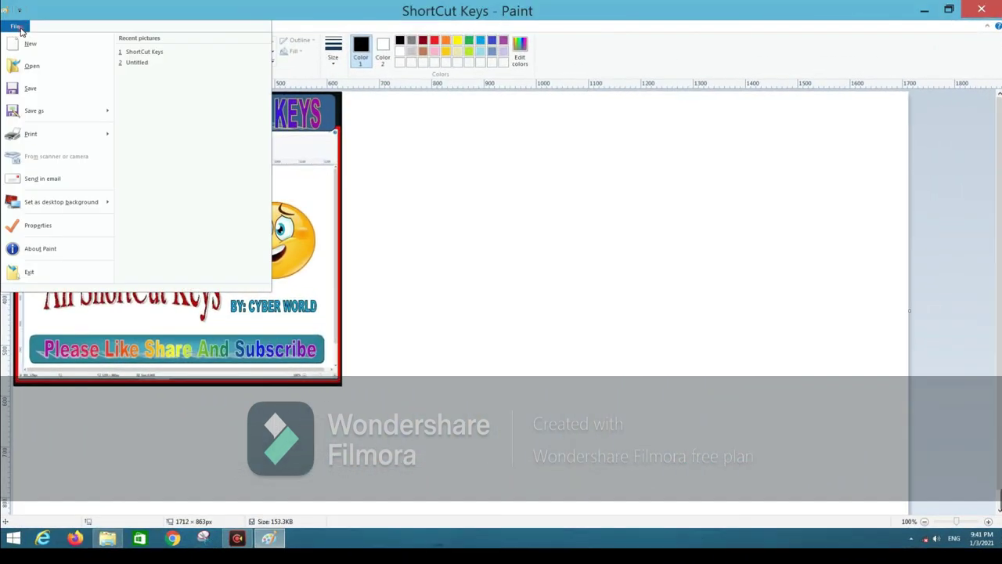
left_click(47, 253)
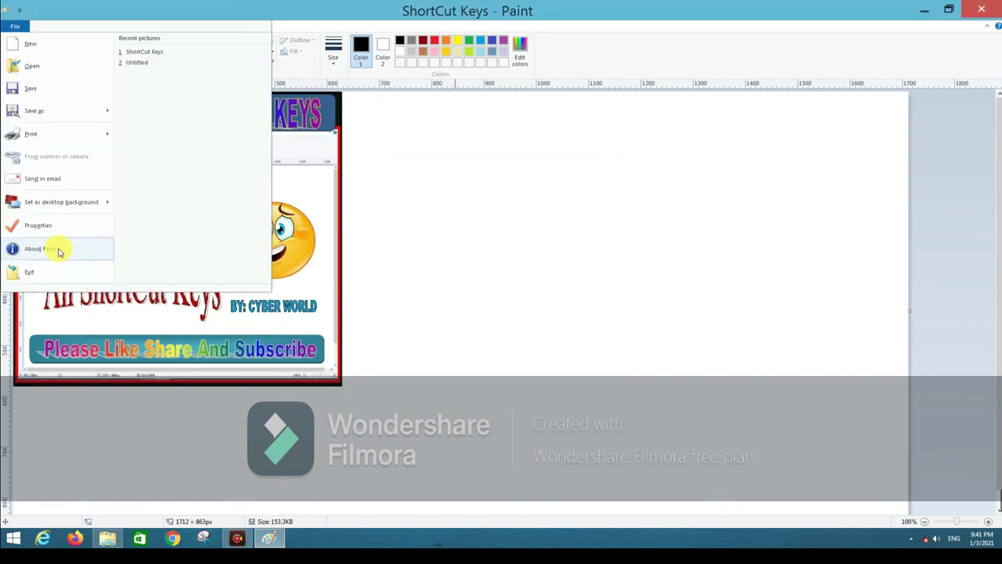
left_click(407, 206)
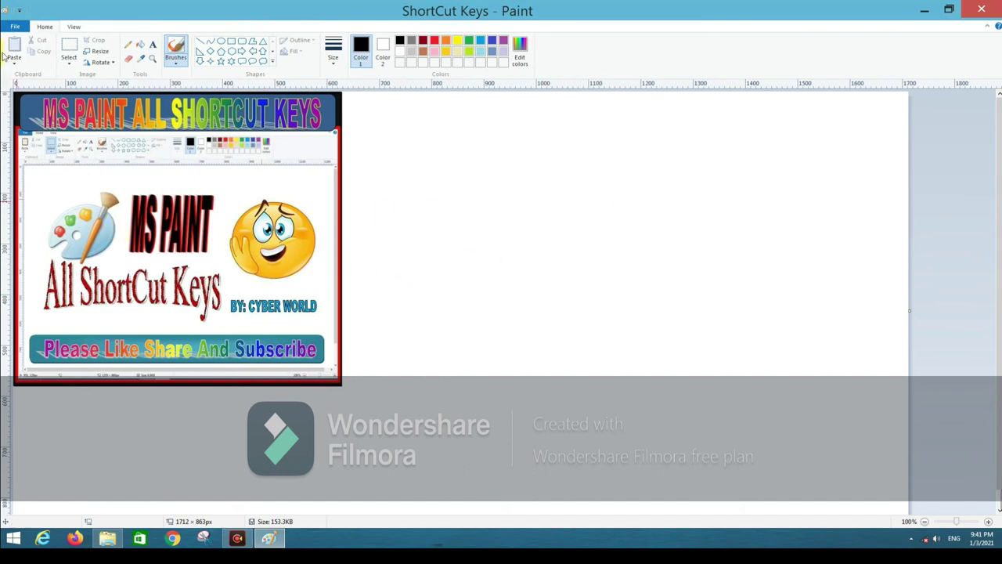
left_click(17, 27)
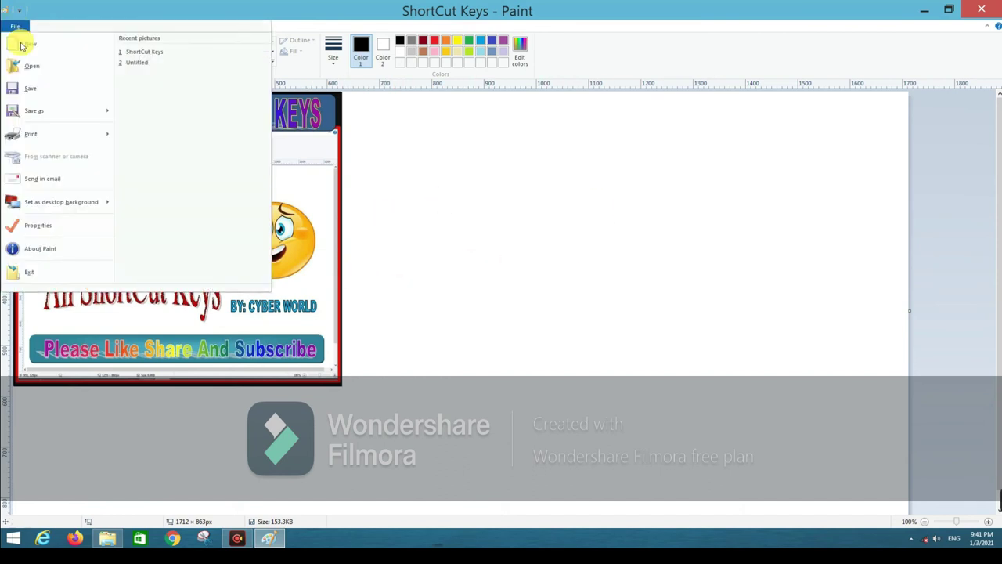
left_click(36, 250)
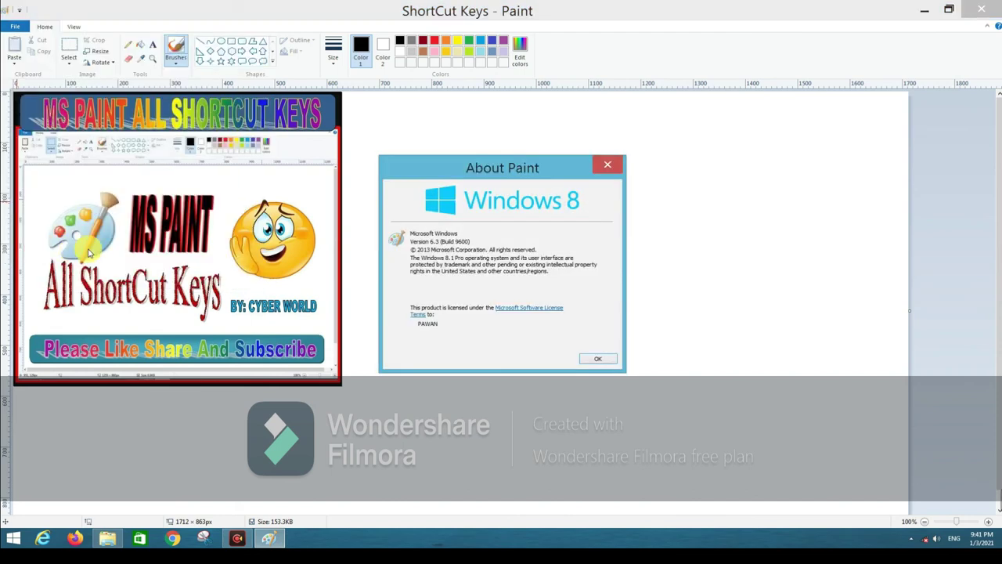
mouse_move(500, 170)
left_mouse_down()
mouse_move(336, 121)
mouse_move(493, 135)
left_mouse_up()
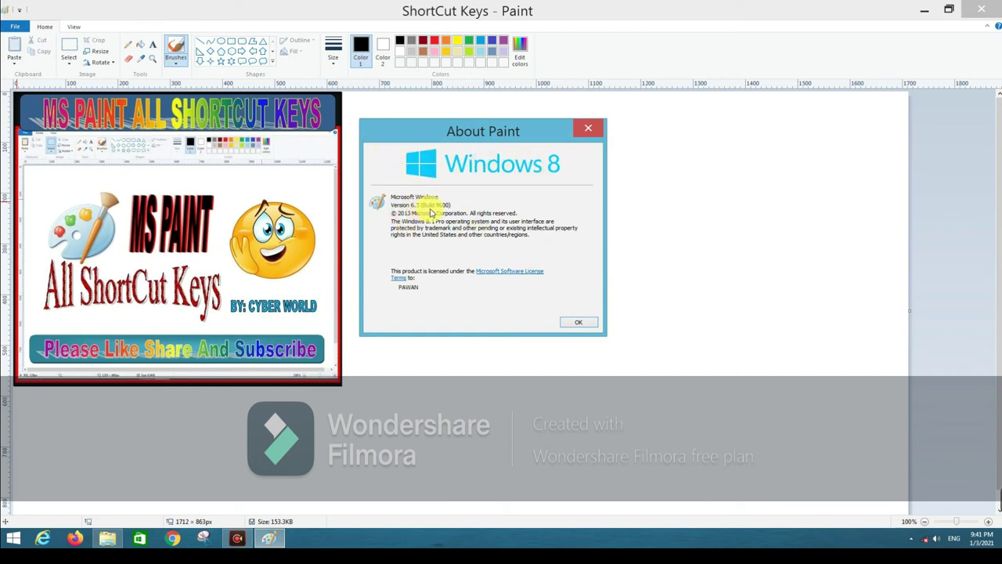
left_click(583, 324)
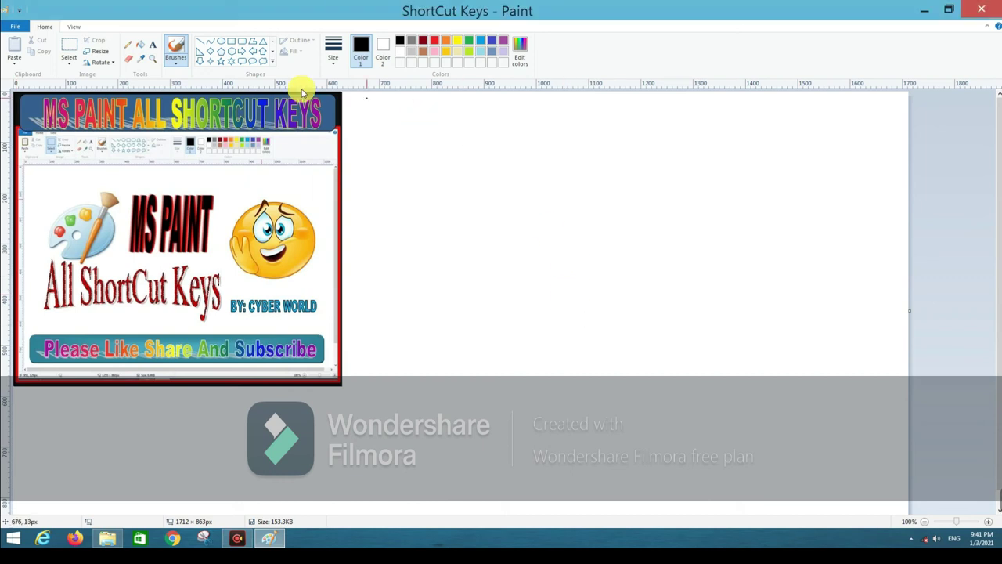
Step: Exit Paint via File > Exit, closing the ShortCut Keys picture, and return to the desktop
left_click(24, 28)
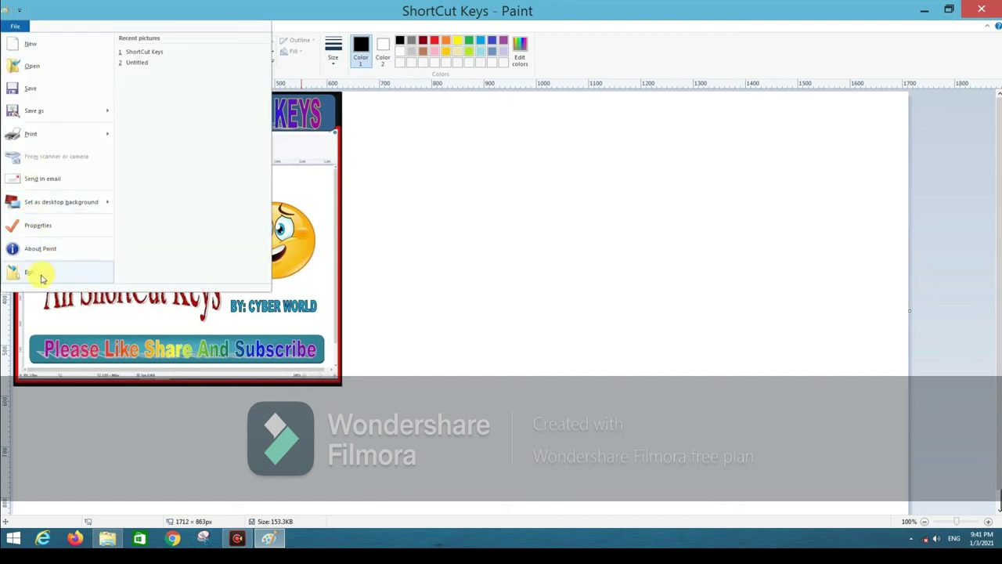
left_click(365, 248)
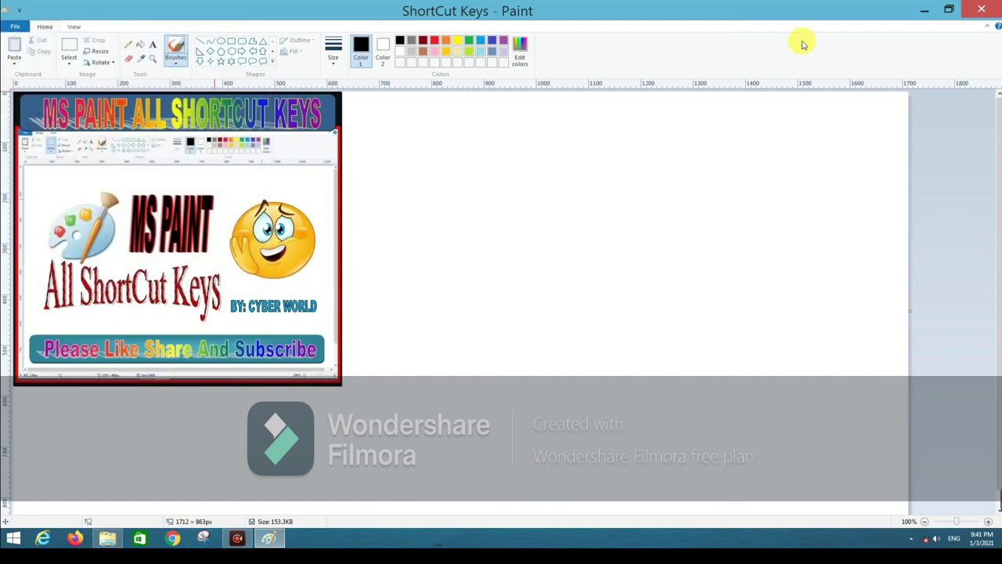
left_click(977, 13)
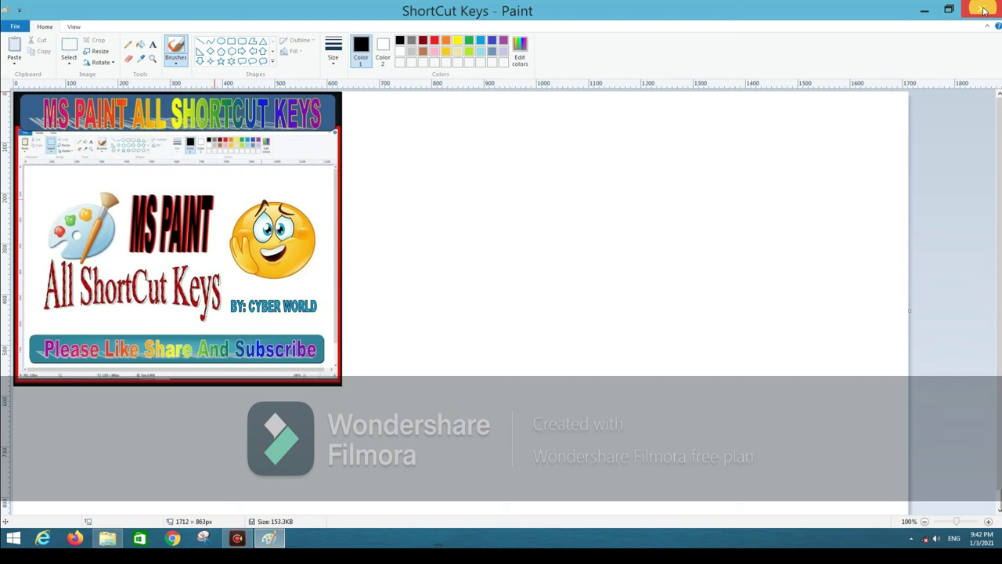
left_click(19, 26)
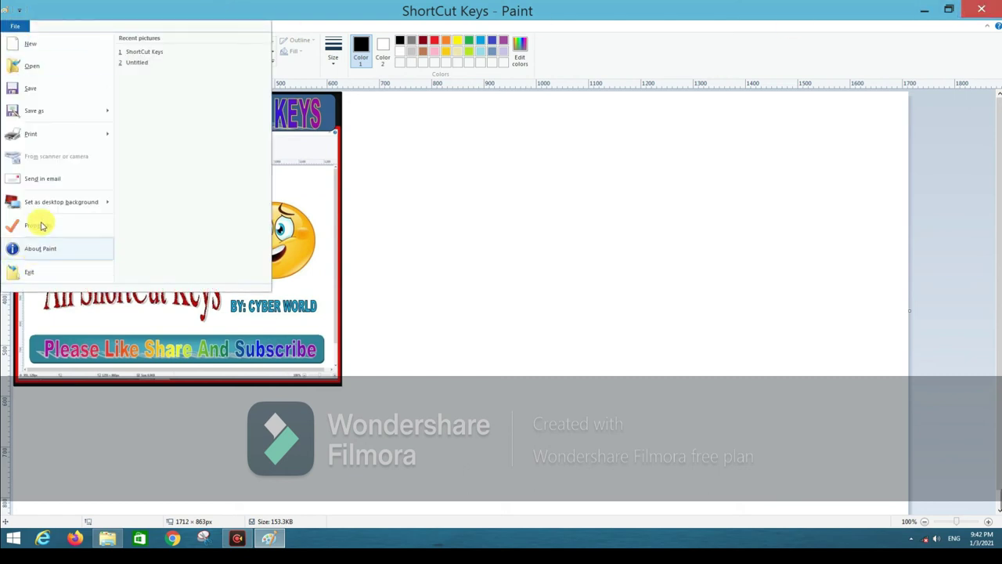
left_click(5, 23)
left_click(5, 24)
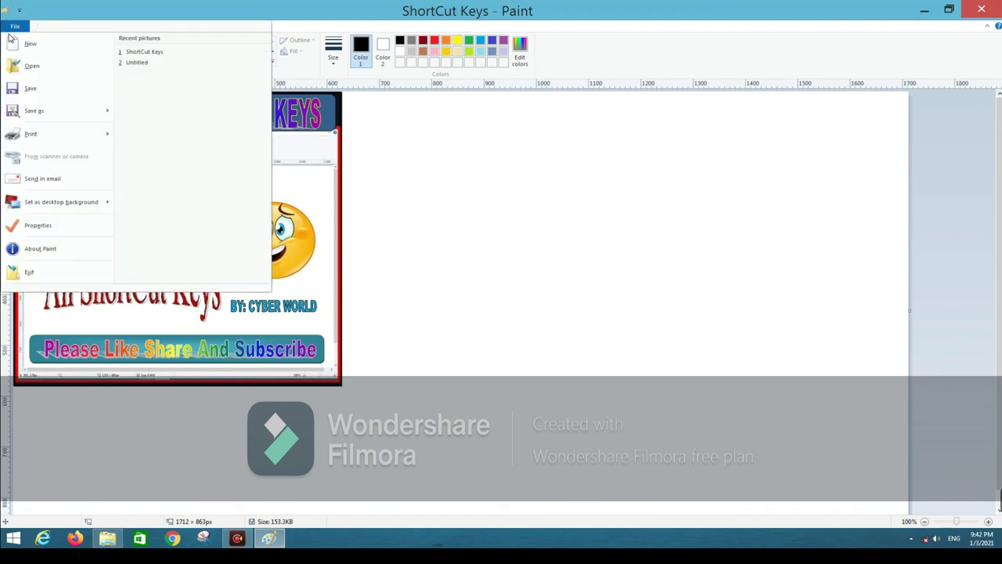
left_click(47, 274)
right_click(389, 83)
left_click(407, 114)
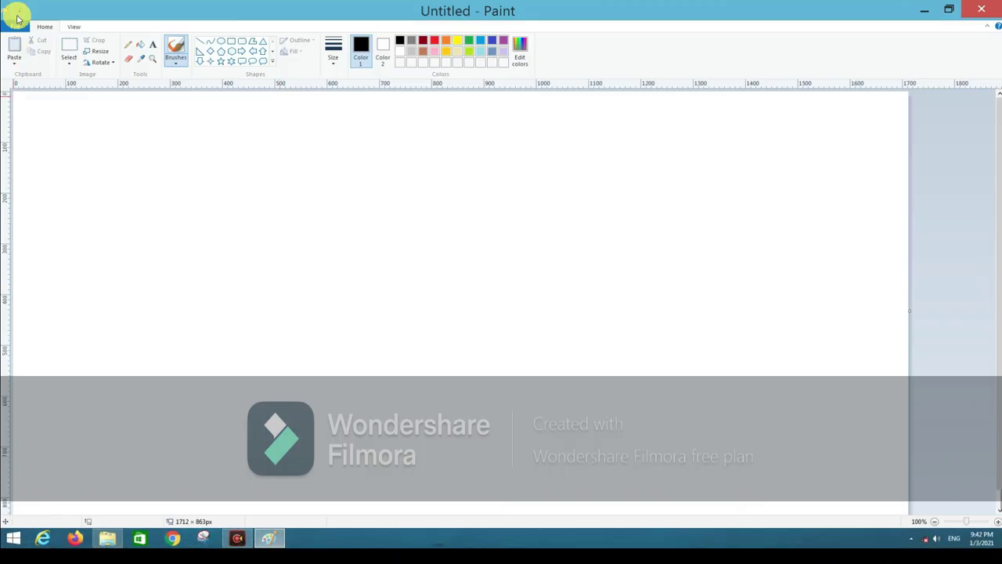
Step: Browse the Customize Quick Access Toolbar dropdown and glance at the View and Home tabs
left_click(18, 14)
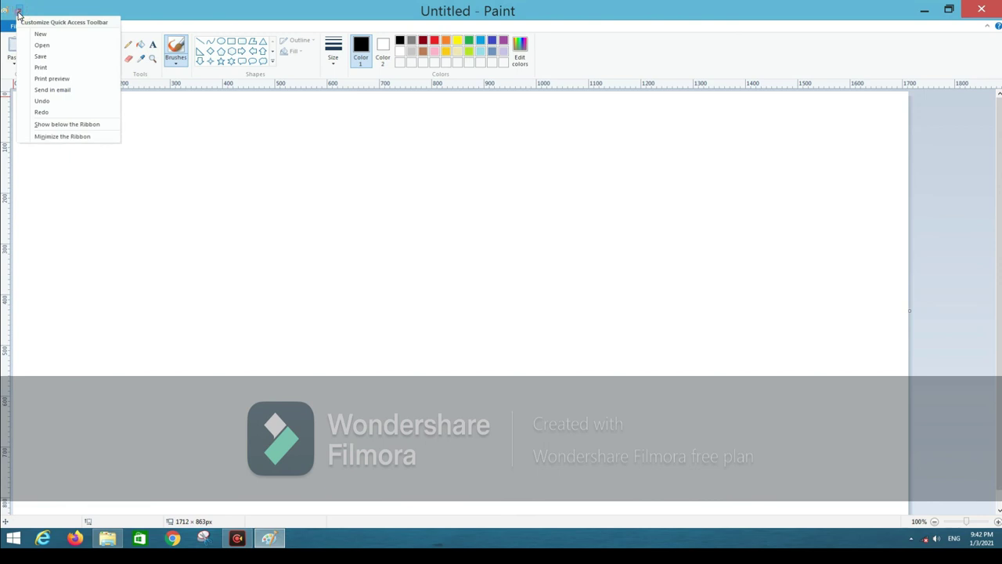
left_click(316, 134)
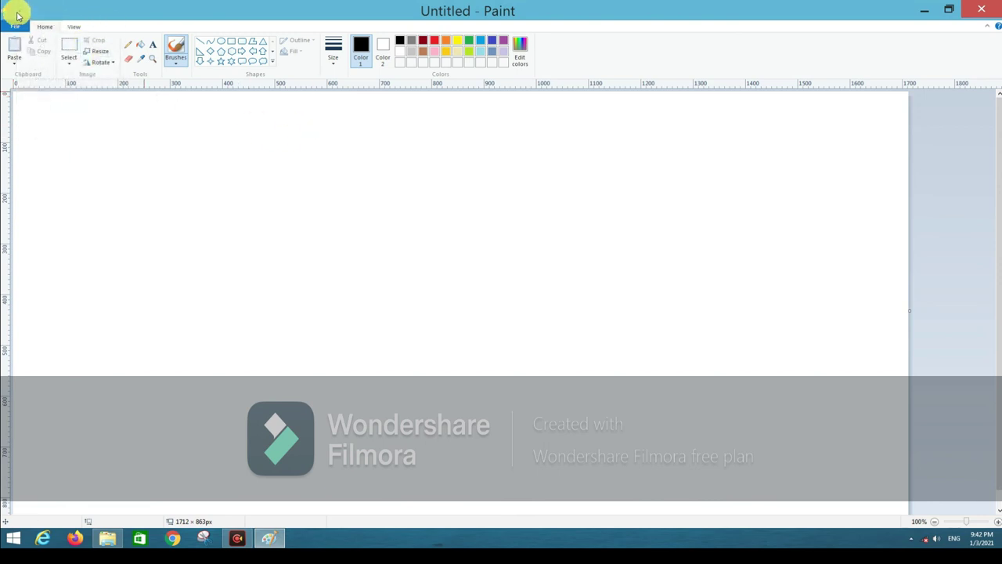
left_click(20, 14)
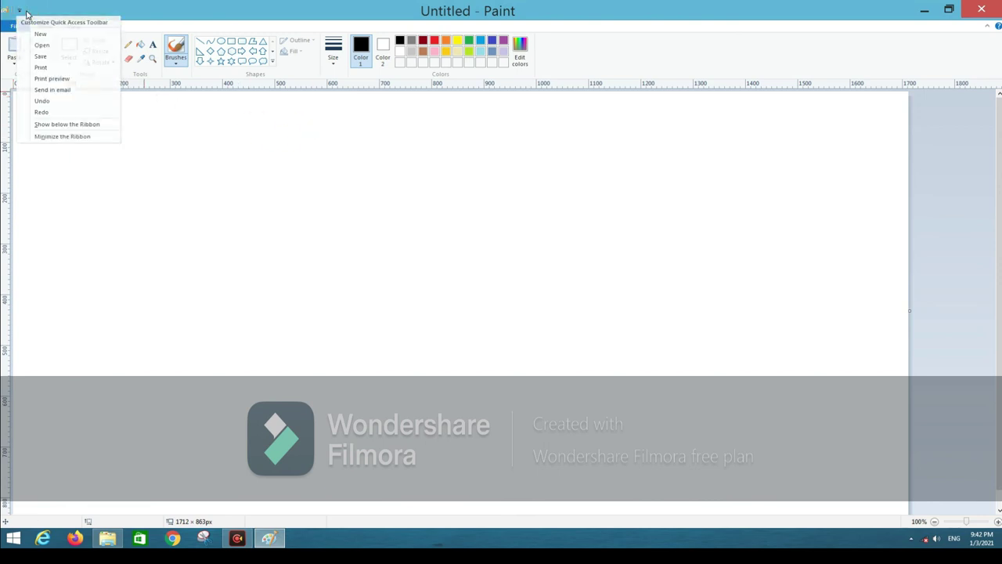
left_click(67, 51)
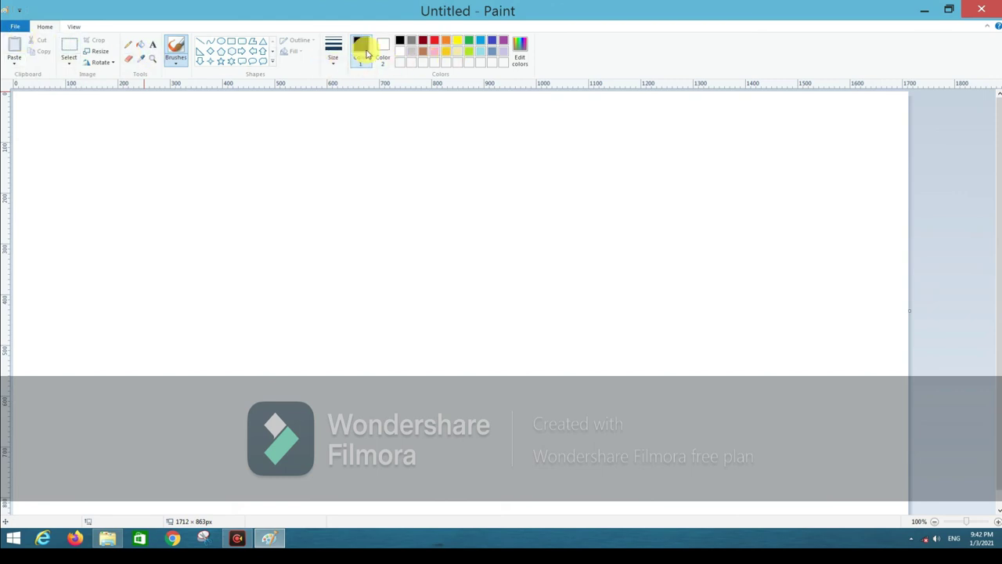
left_click(74, 26)
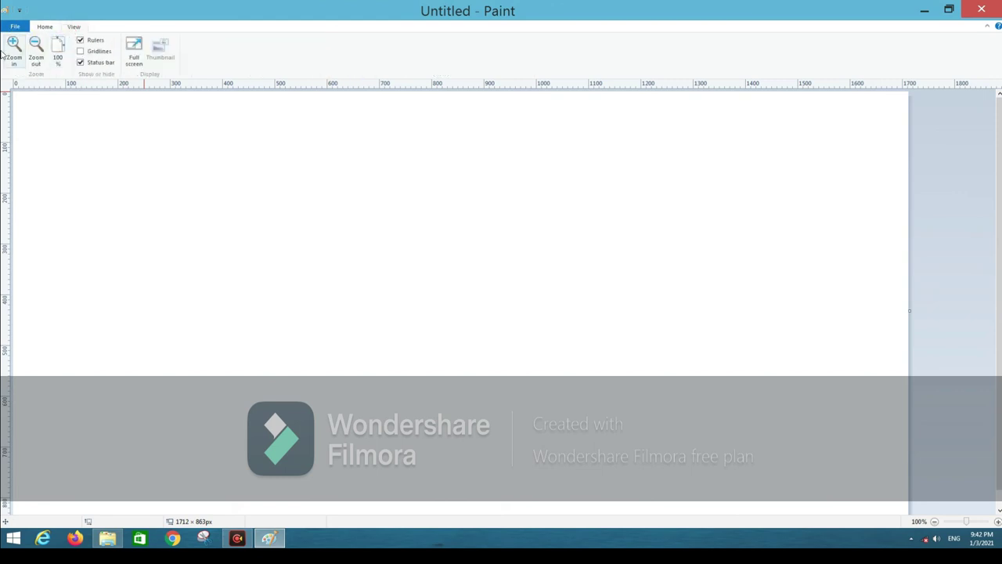
left_click(44, 27)
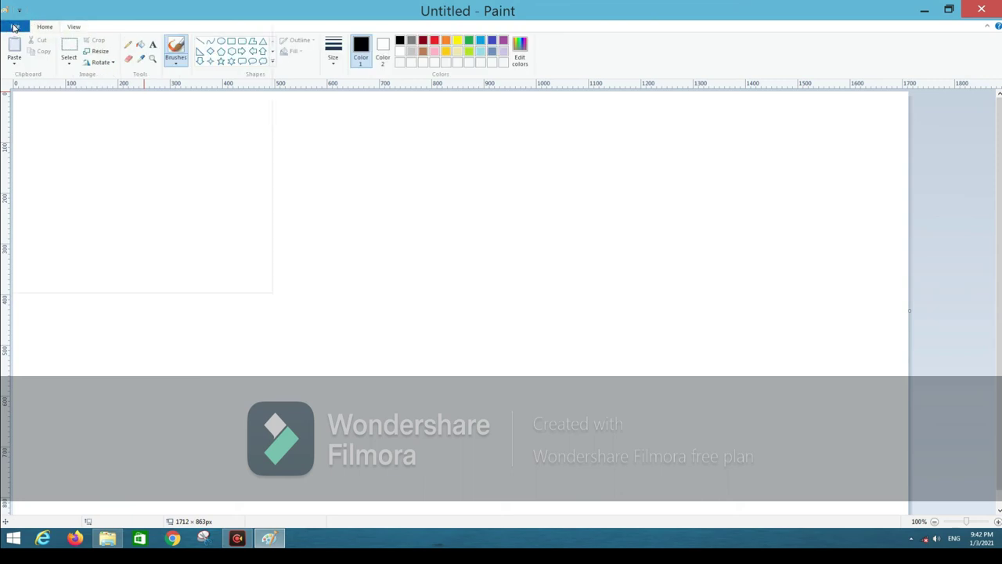
left_click(20, 29)
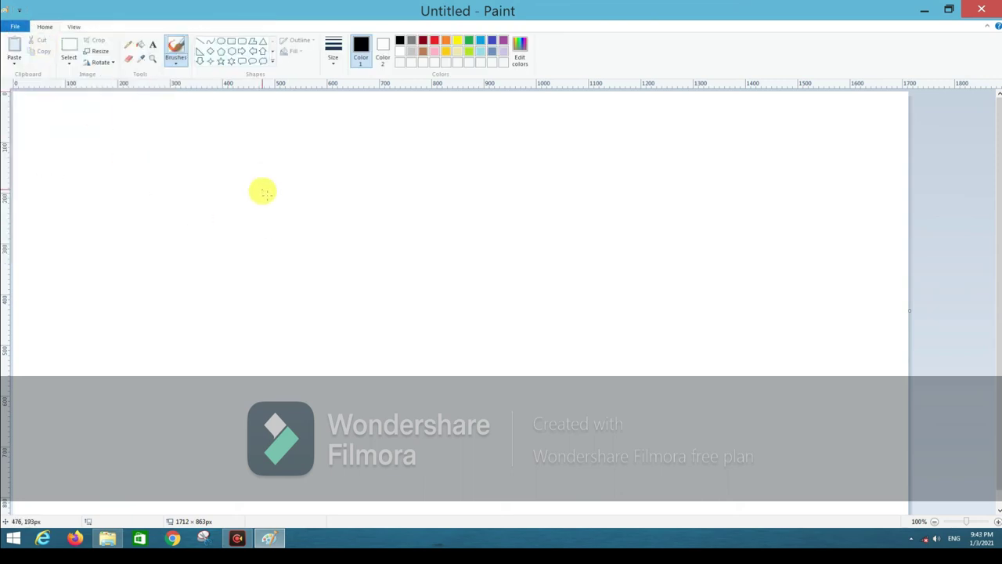
Step: Add Print, Open and New to the Quick Access Toolbar
left_click(19, 12)
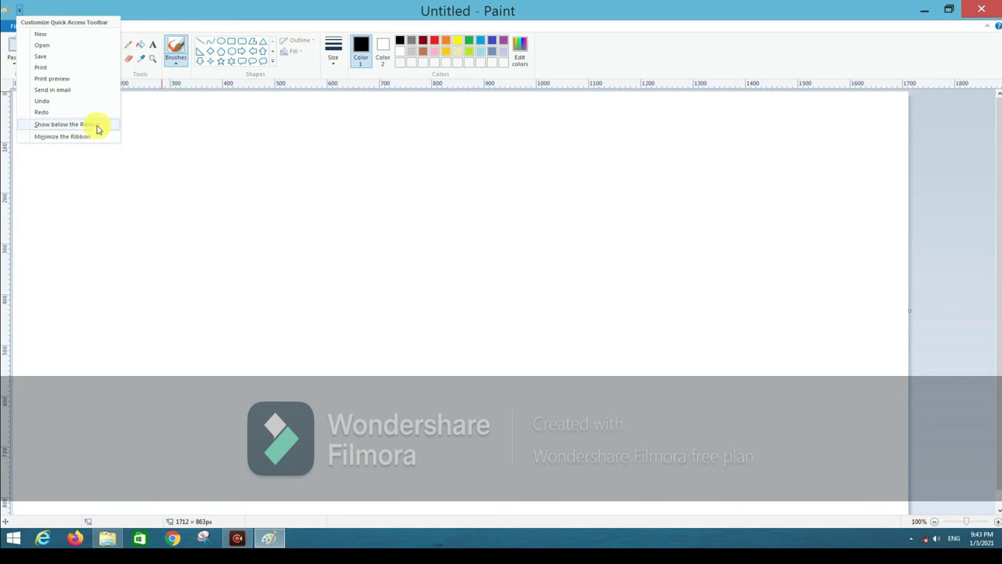
left_click(54, 64)
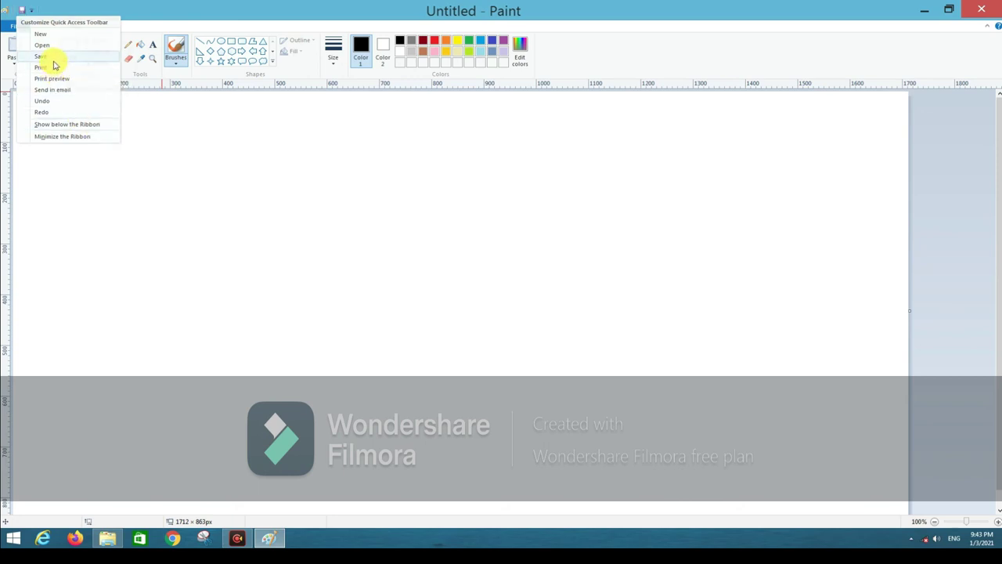
left_click(35, 11)
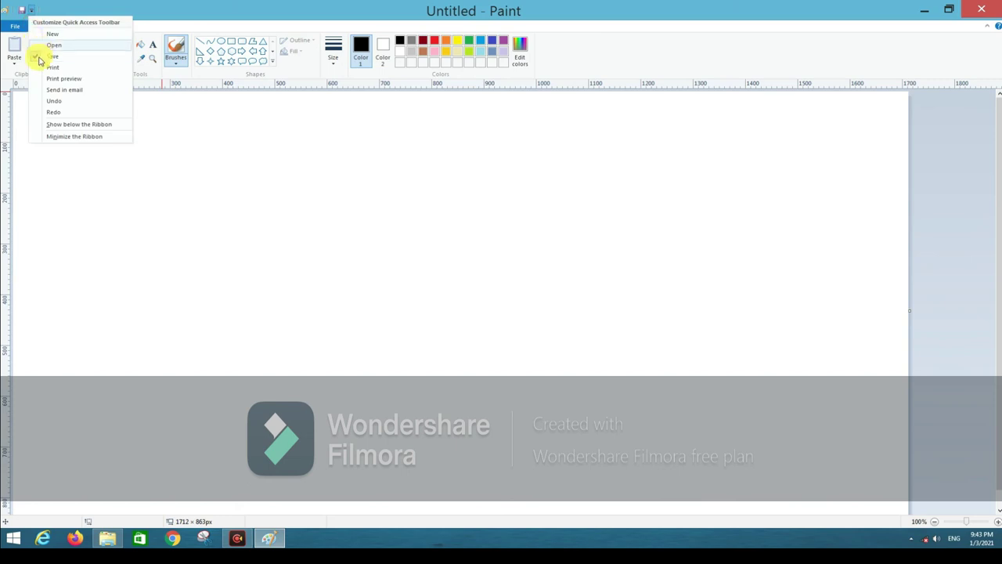
left_click(51, 45)
left_click(42, 9)
left_click(49, 35)
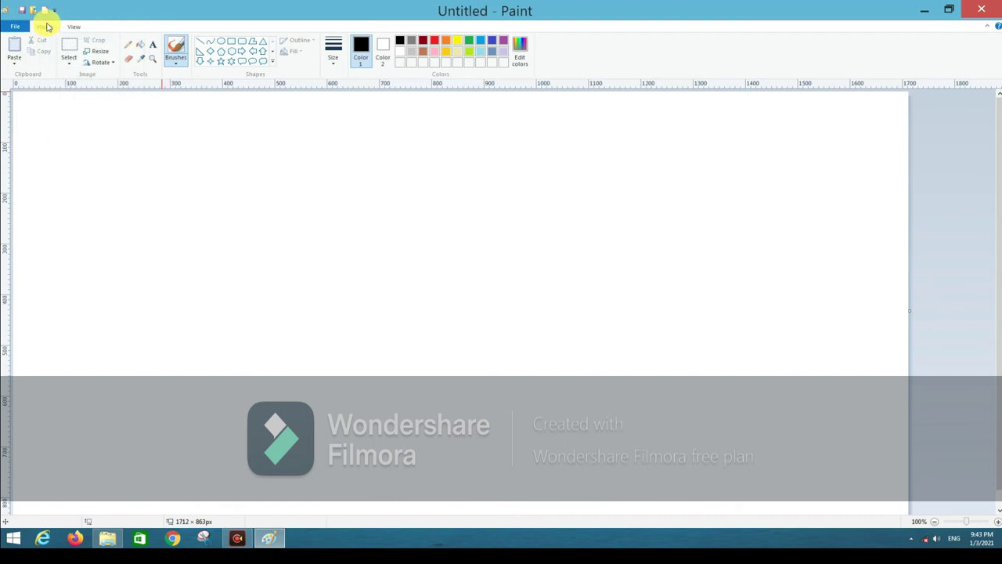
Step: Add Print, Print preview and Send in email to the Quick Access Toolbar
left_click(54, 11)
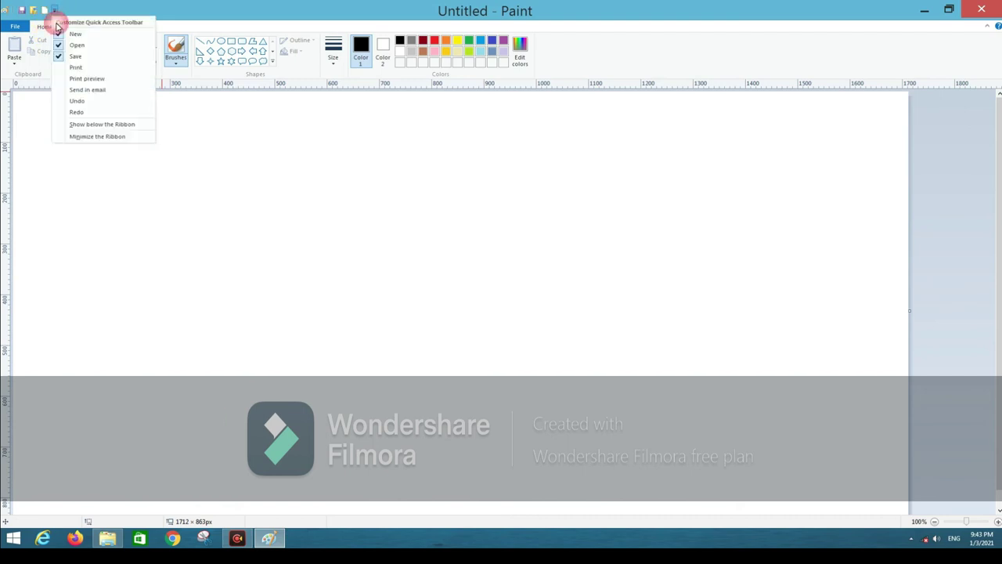
left_click(62, 68)
left_click(65, 10)
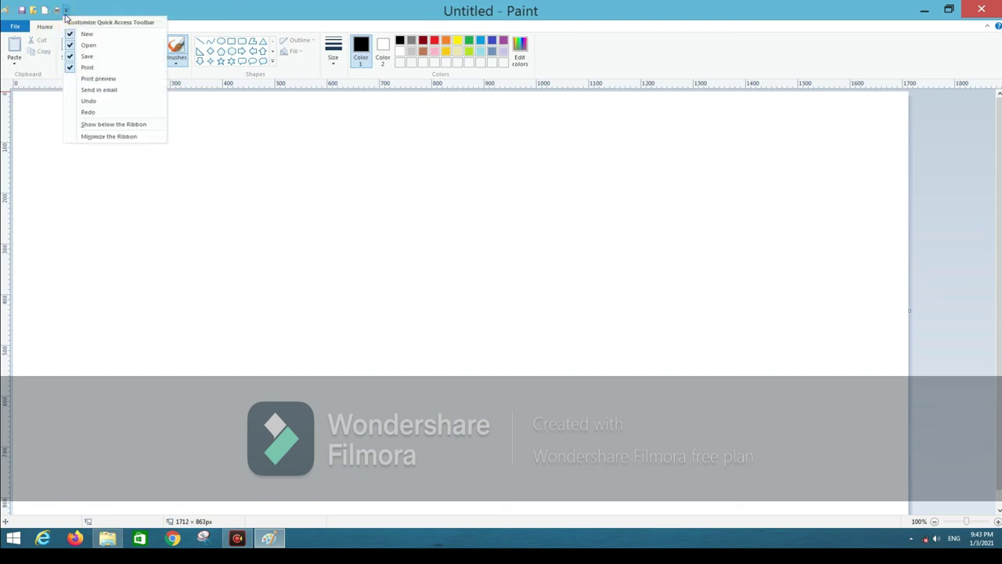
left_click(78, 79)
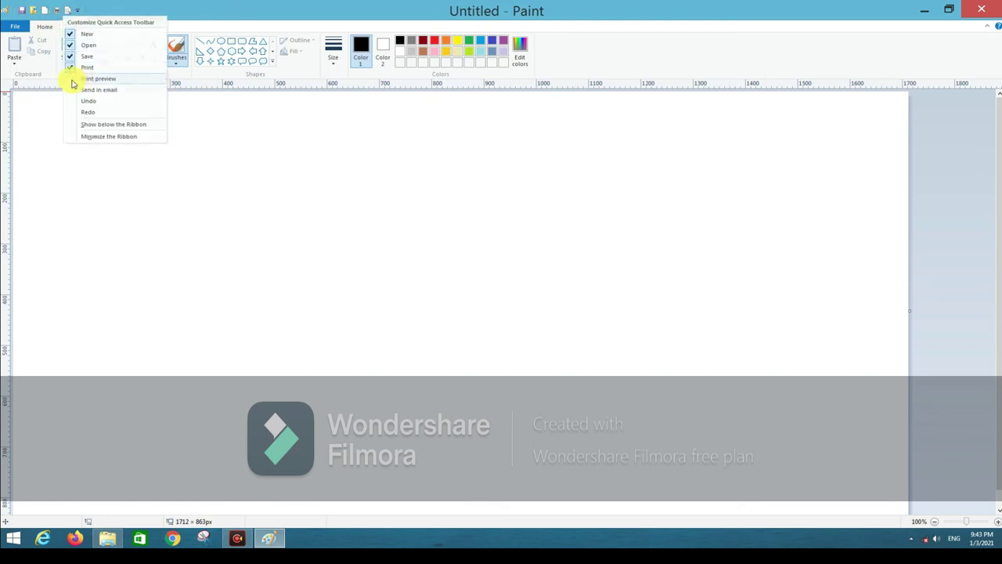
left_click(81, 14)
left_click(84, 85)
Step: Add Redo to the Quick Access Toolbar, then show it below the ribbon and back above
left_click(100, 10)
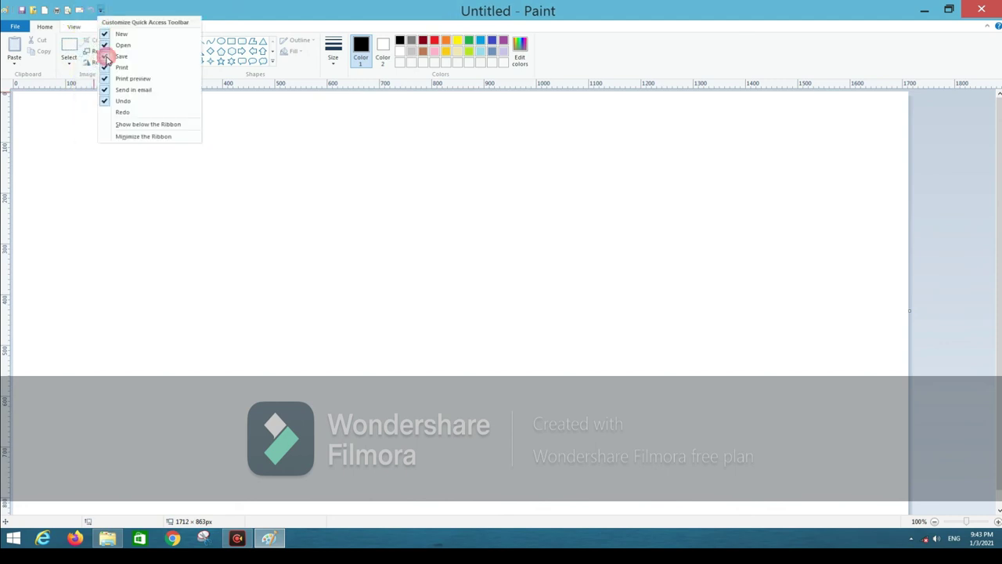
left_click(104, 112)
left_click(112, 9)
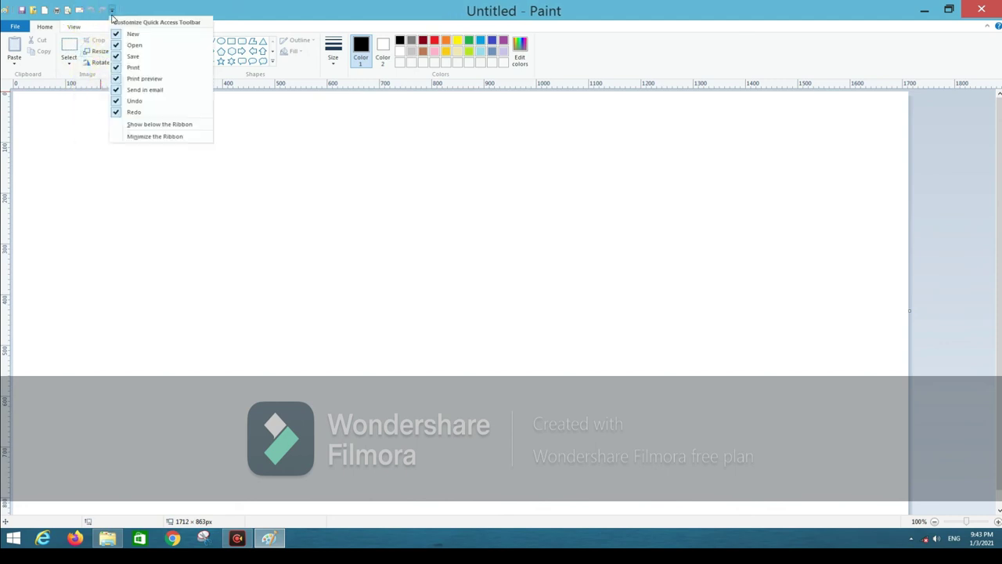
left_click(116, 123)
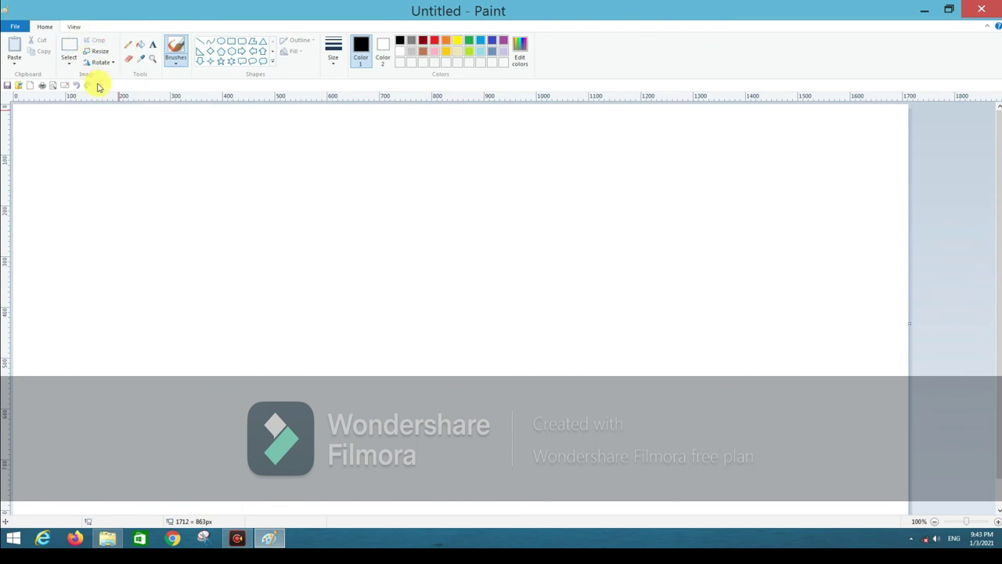
left_click(112, 11)
Step: Restore the maximized Paint window from the system menu and start the Move command
left_click(394, 233)
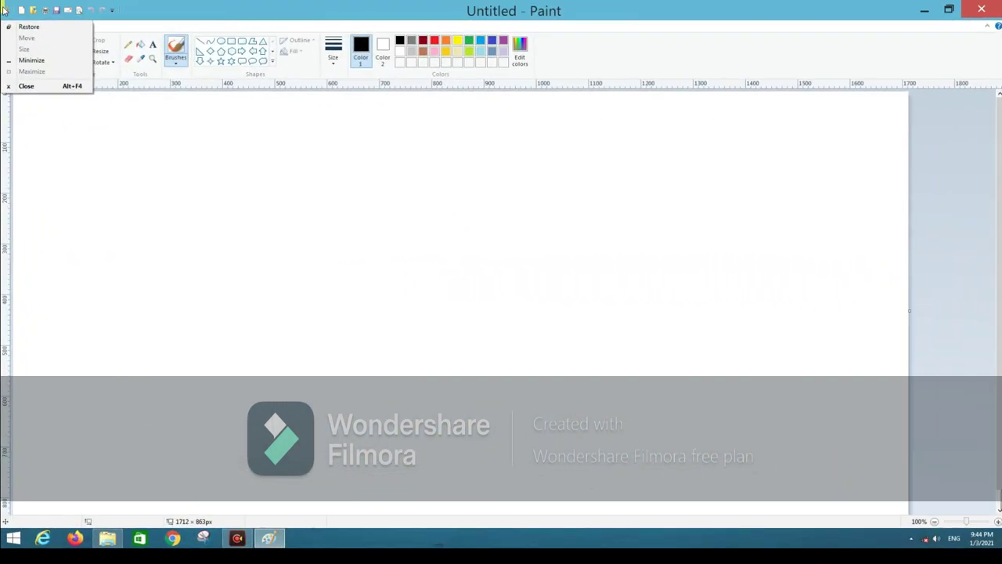
left_click(4, 9)
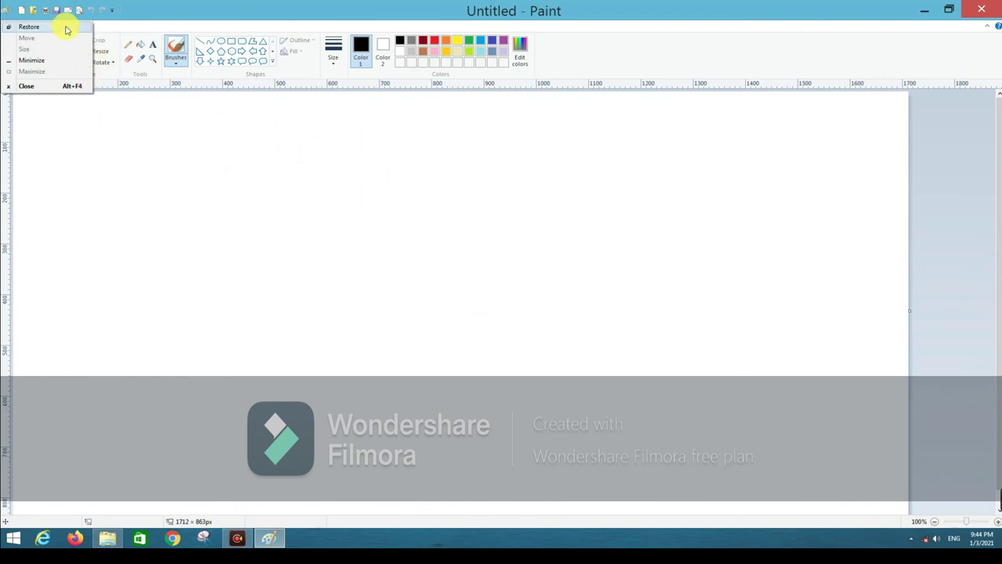
left_click(71, 26)
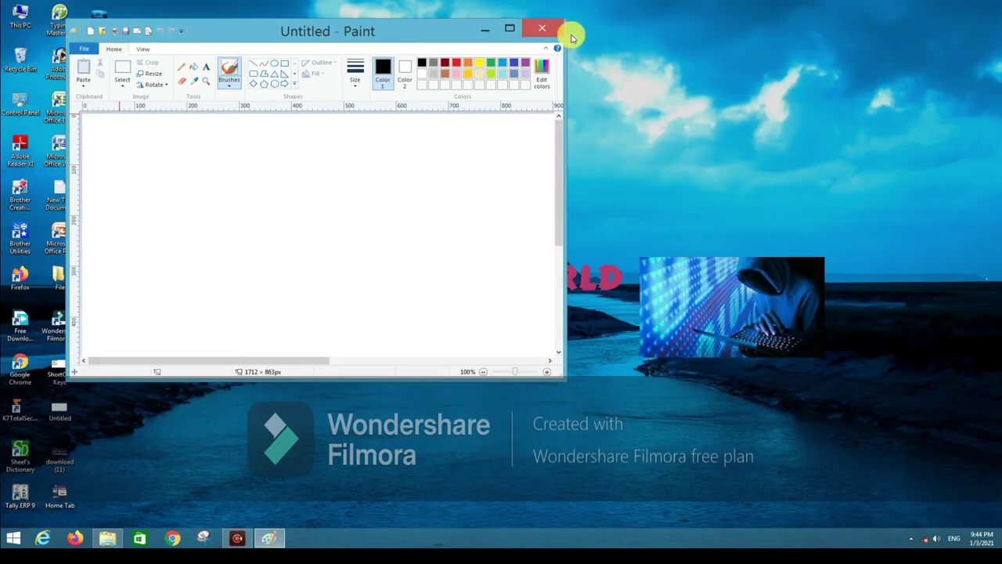
left_click(72, 29)
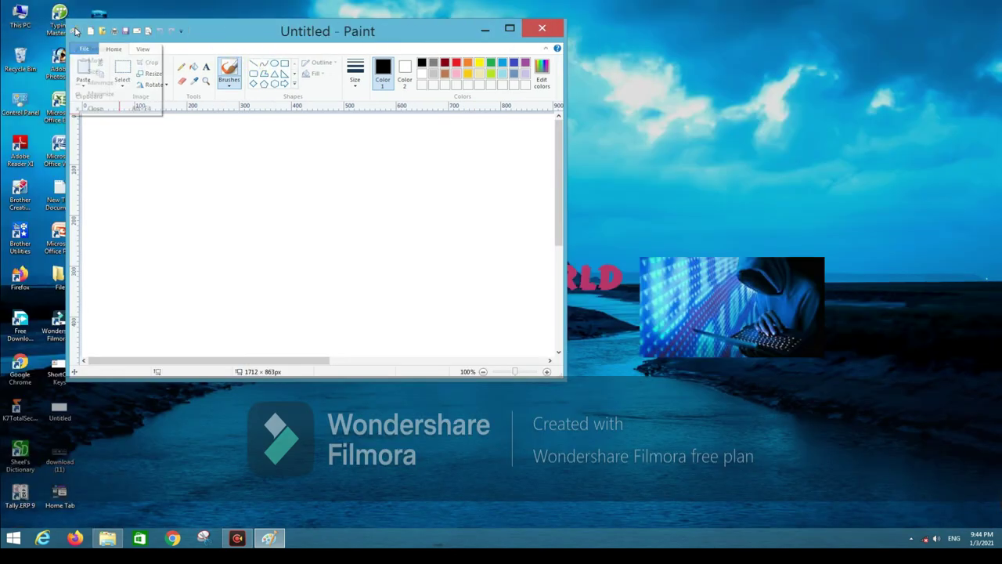
left_click(103, 69)
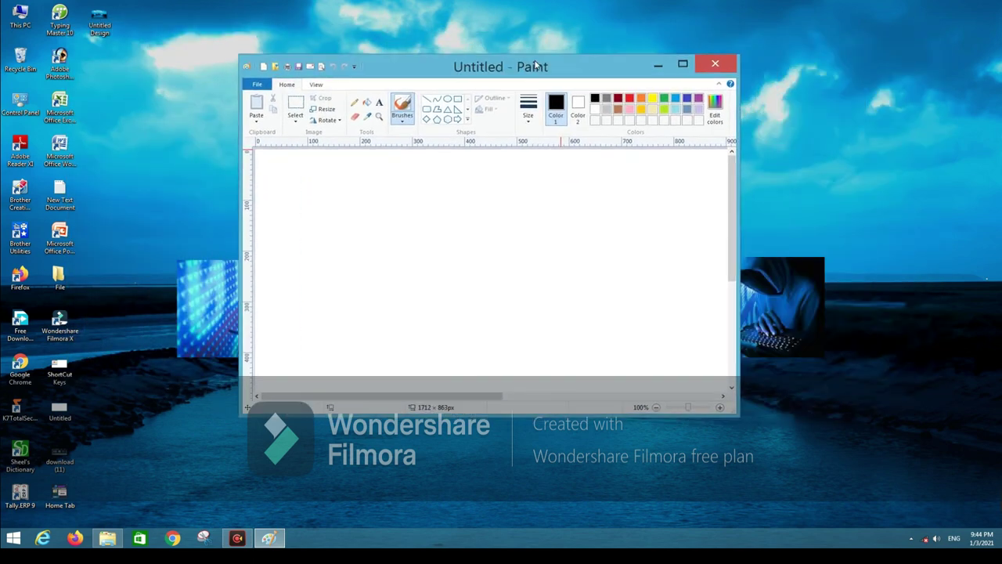
Step: Drag the Paint window toward the desktop centre, then drag its lower-right corner to enlarge it
left_click_drag(374, 31, 191, 58)
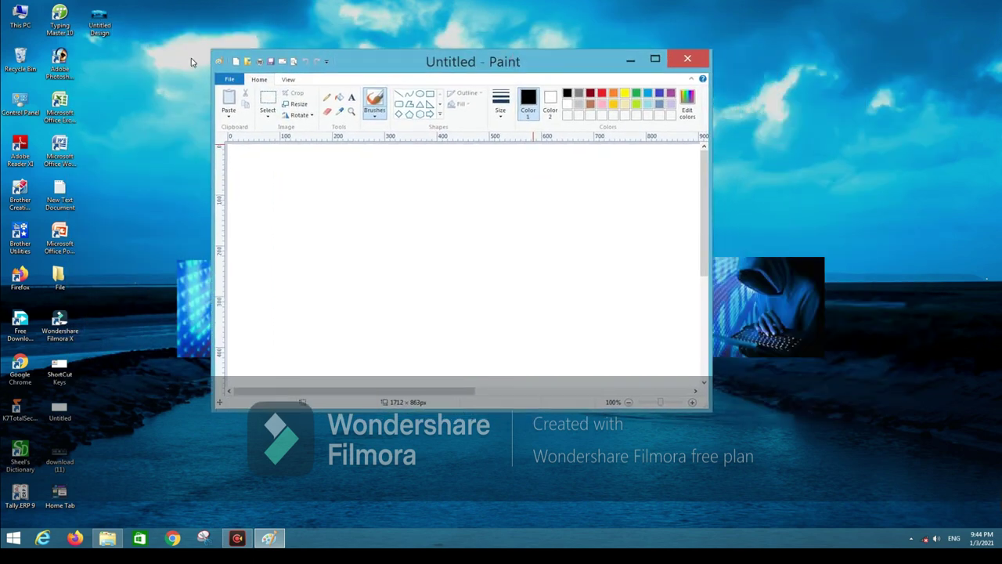
left_click(230, 62)
left_click(243, 94)
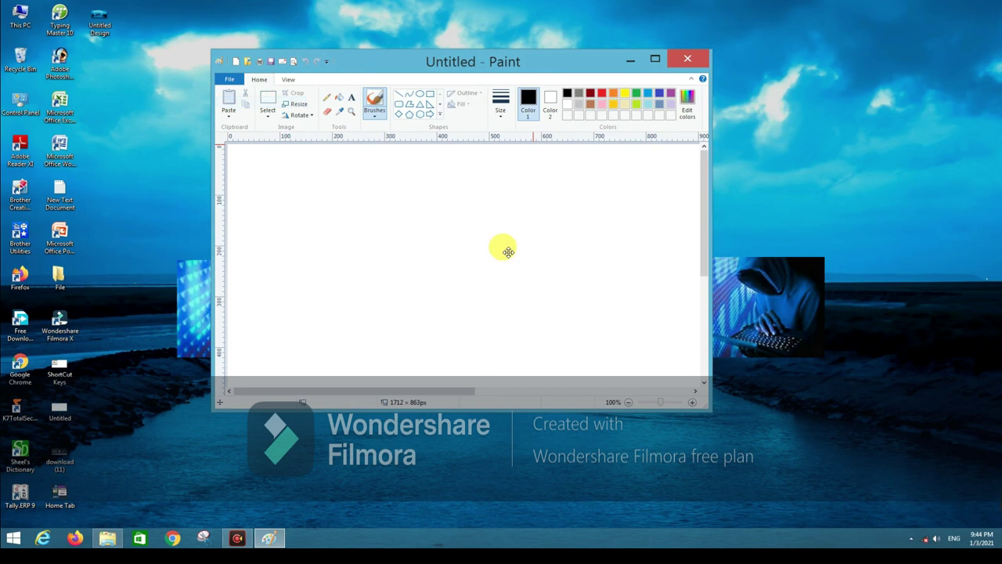
left_click(564, 232)
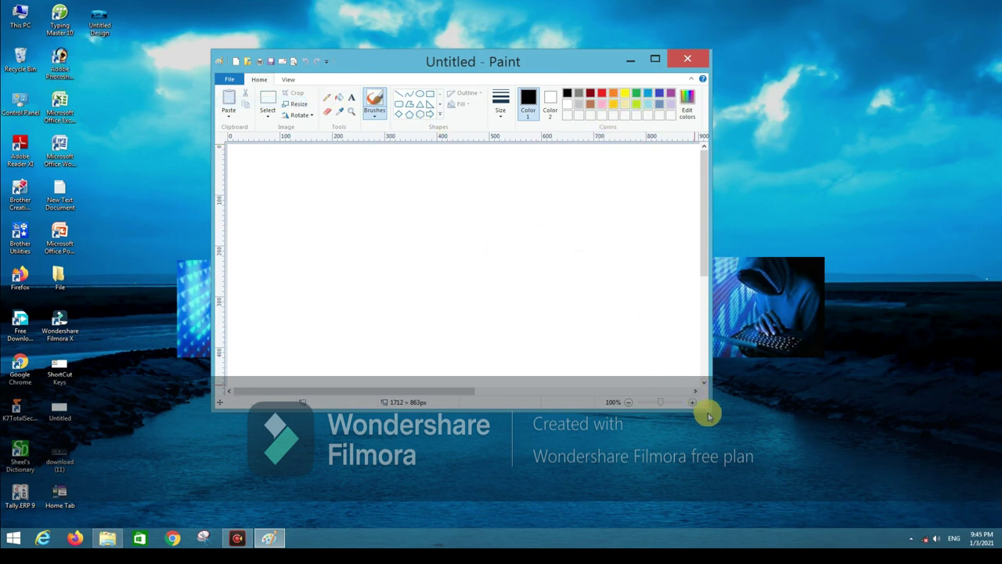
left_click_drag(712, 414, 517, 305)
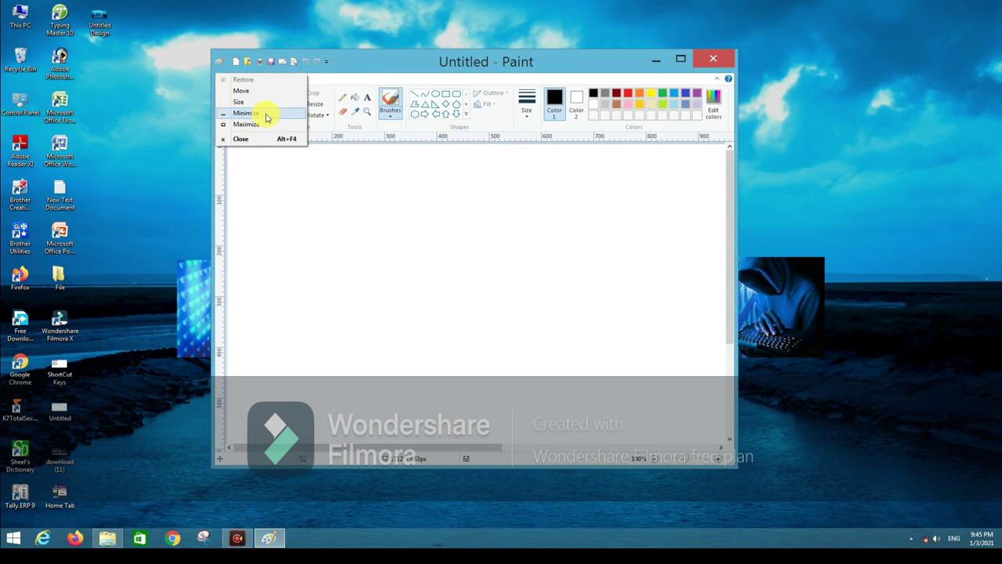
Step: Minimize Paint to the taskbar using Minimize in the window's system menu
left_click(374, 226)
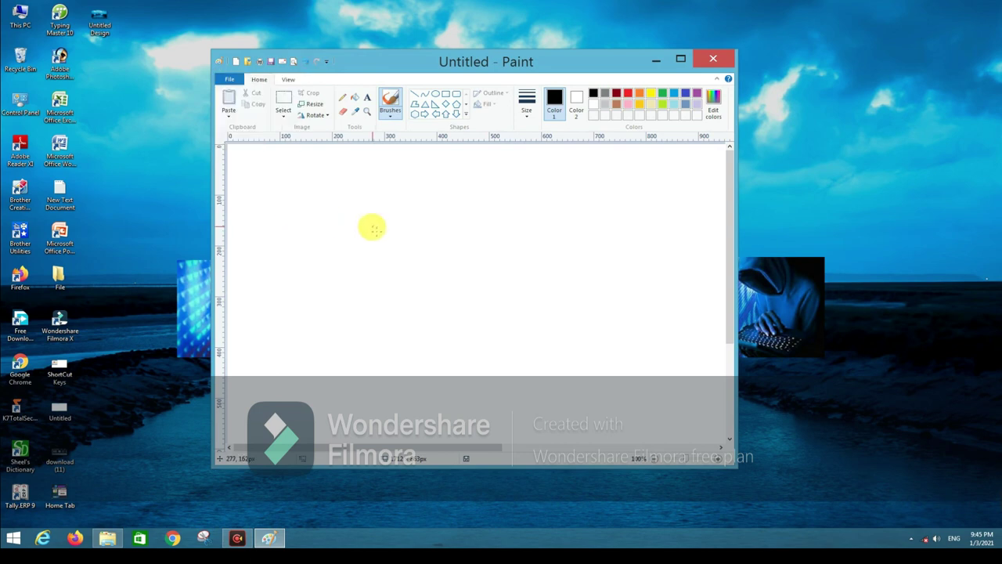
left_click(226, 62)
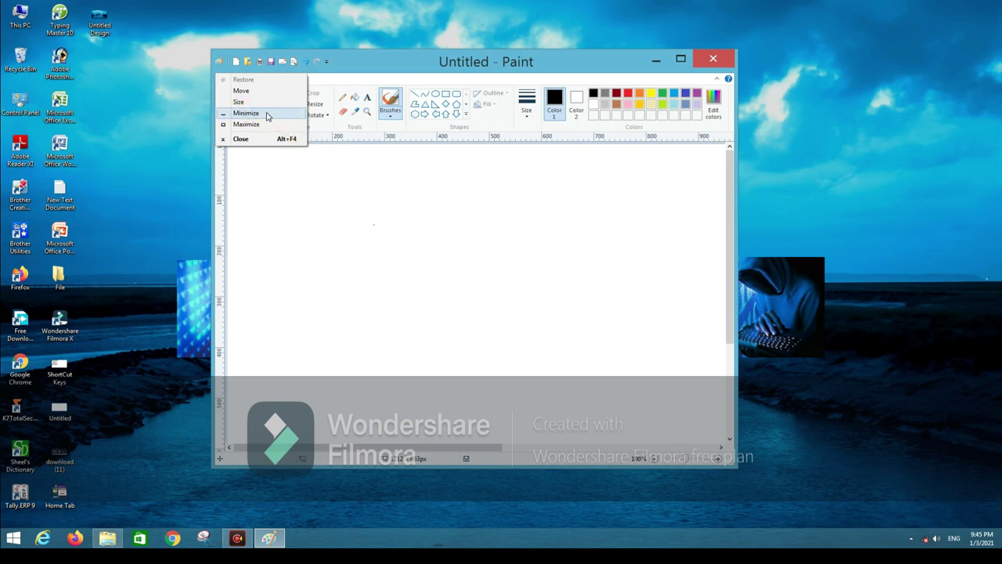
left_click(267, 114)
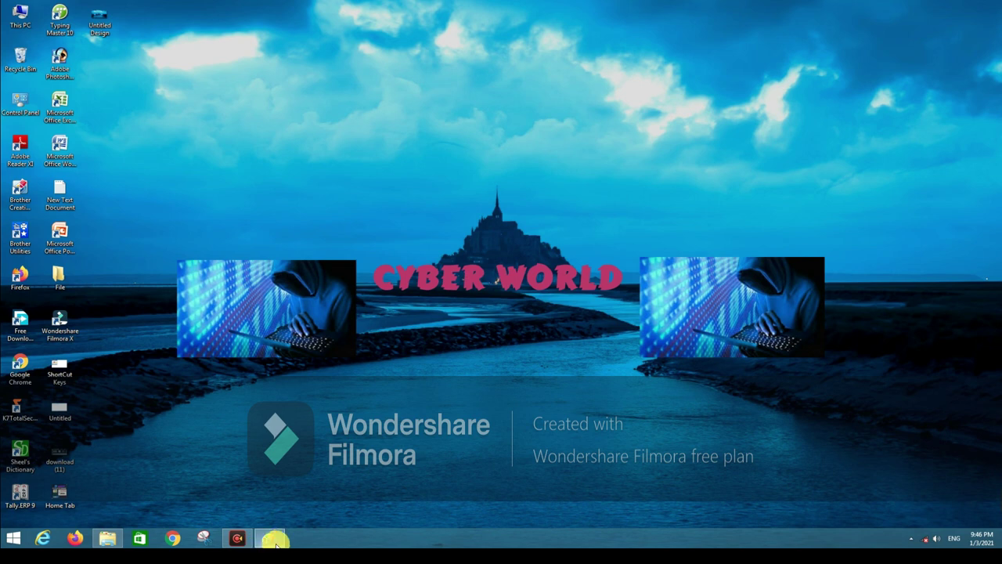
Step: Zoom in twice with Magnifier, zoom back out, refresh the desktop, and bring Paint back from the taskbar
key("super+plus")
key("super+plus")
key("super+plus")
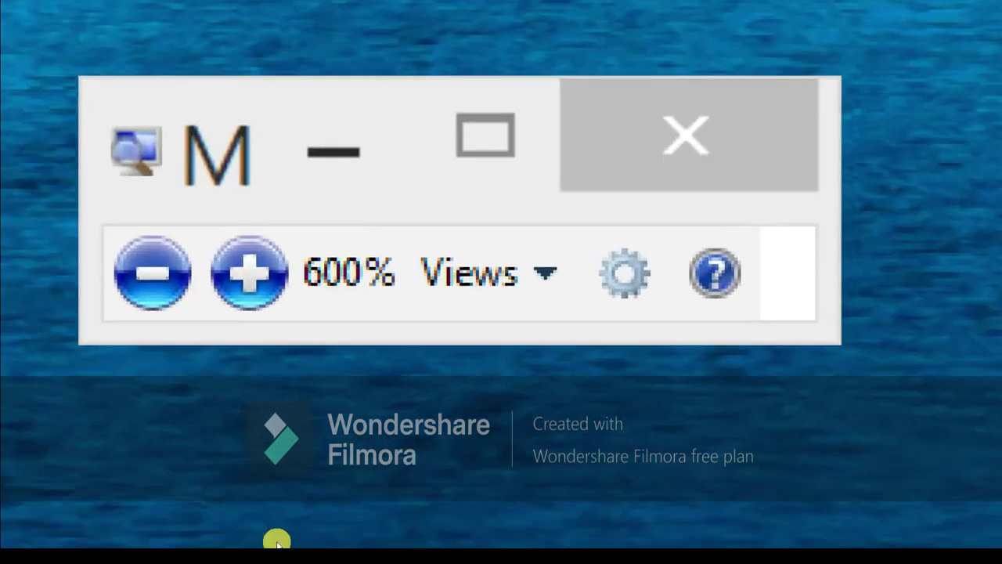
key("super+plus")
key("super+minus")
key("super+minus")
key("super+minus")
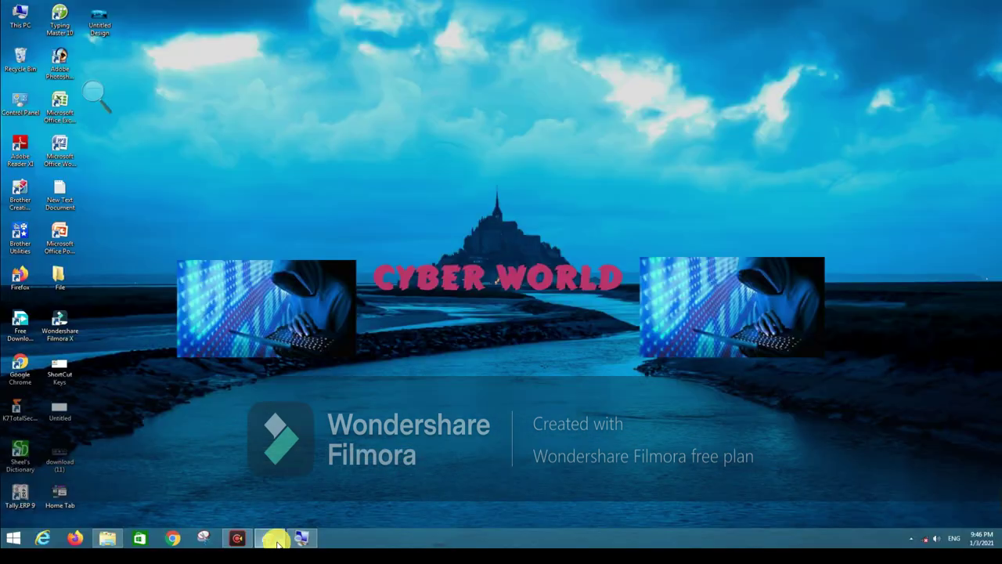
right_click(346, 168)
left_click(360, 195)
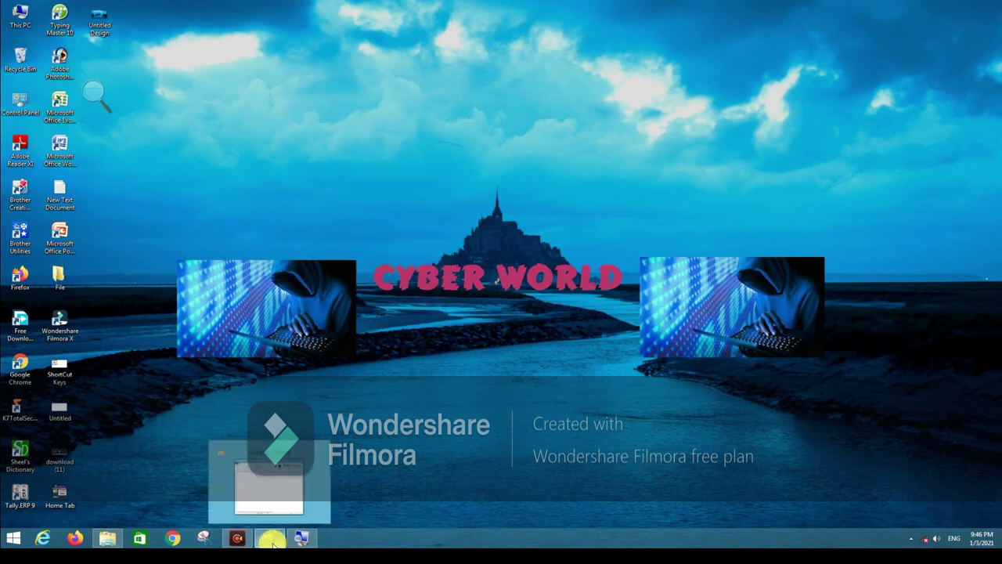
left_click(270, 539)
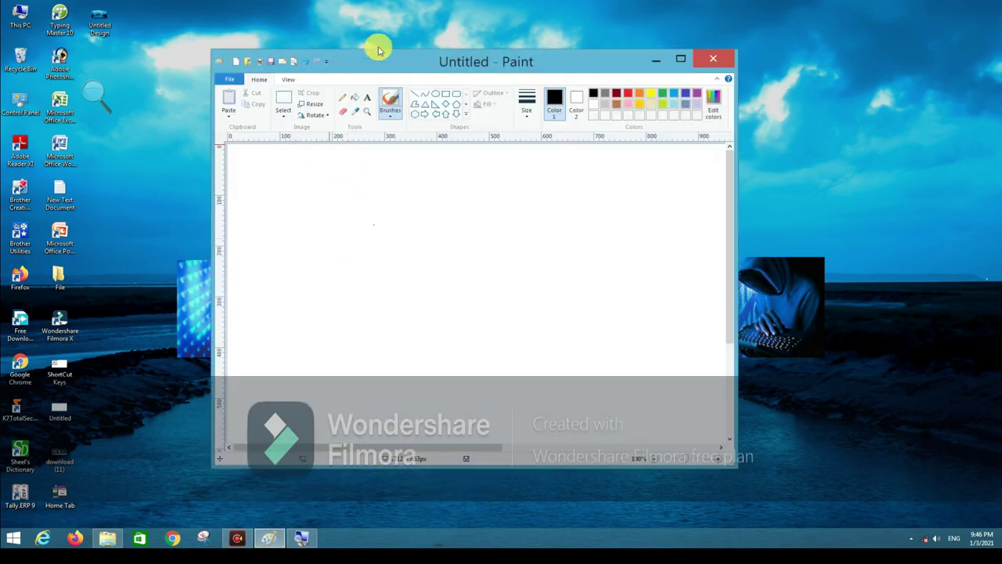
Step: Maximize the Paint window to full screen with Maximize from the title-bar system menu
left_click(219, 61)
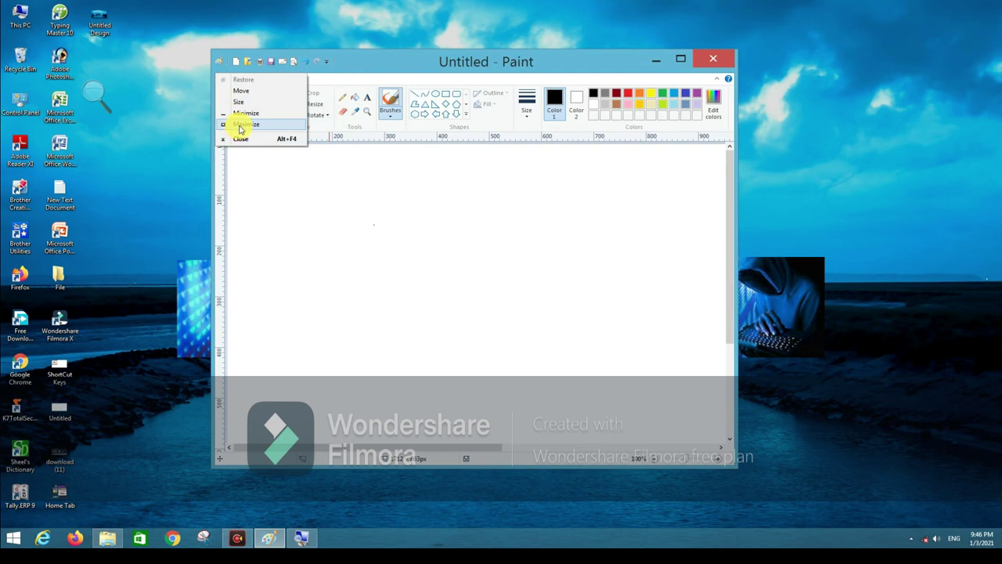
left_click(411, 245)
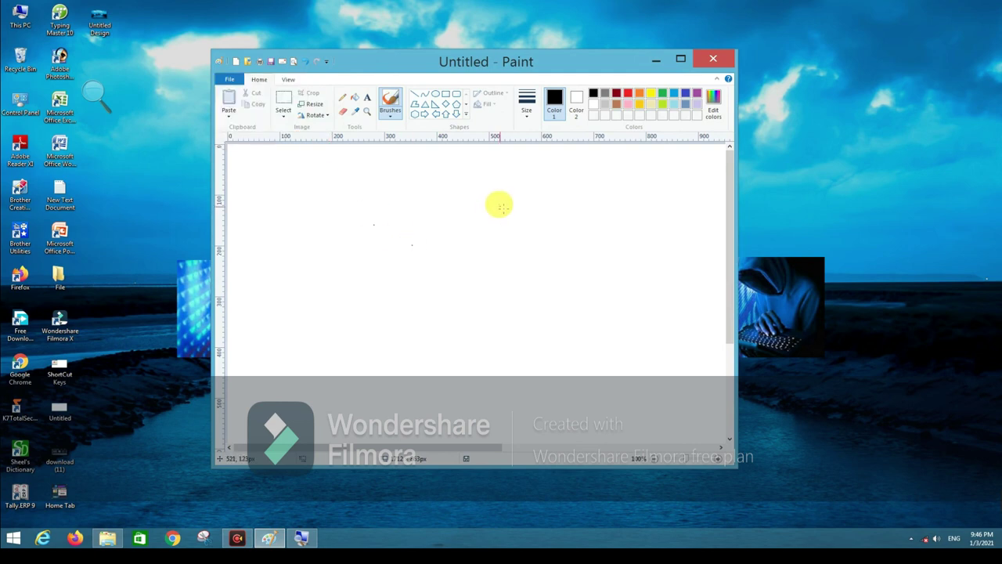
left_click(218, 62)
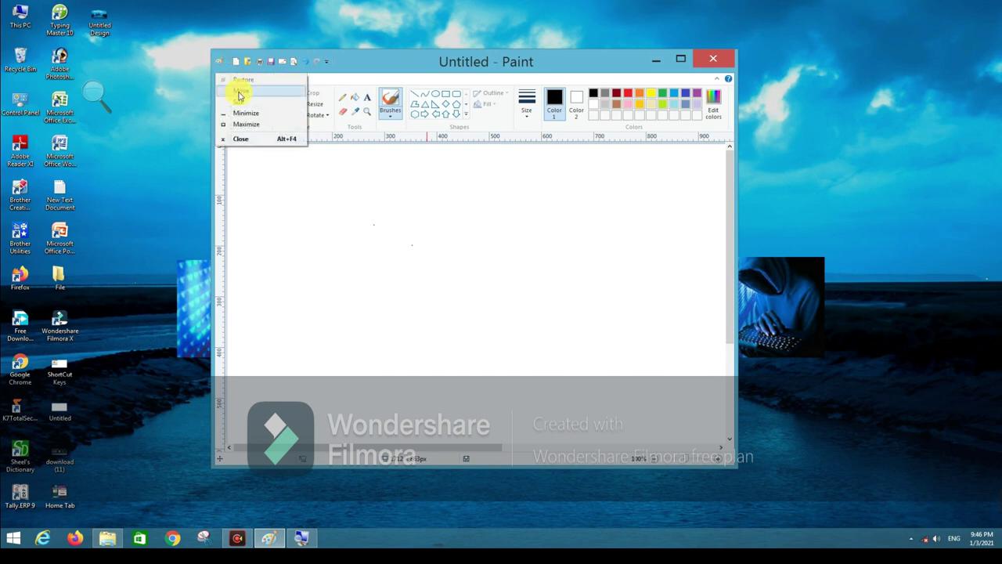
left_click(245, 124)
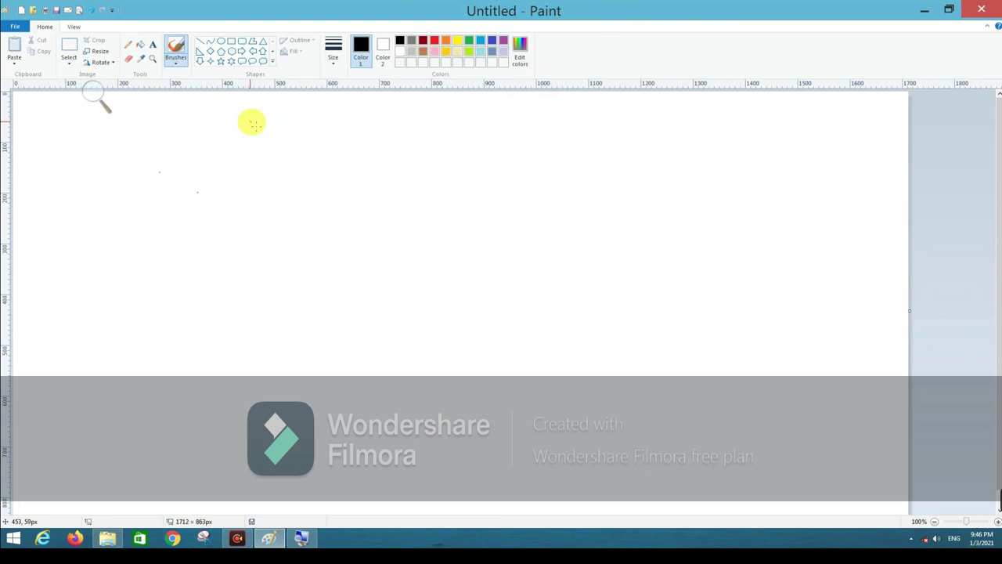